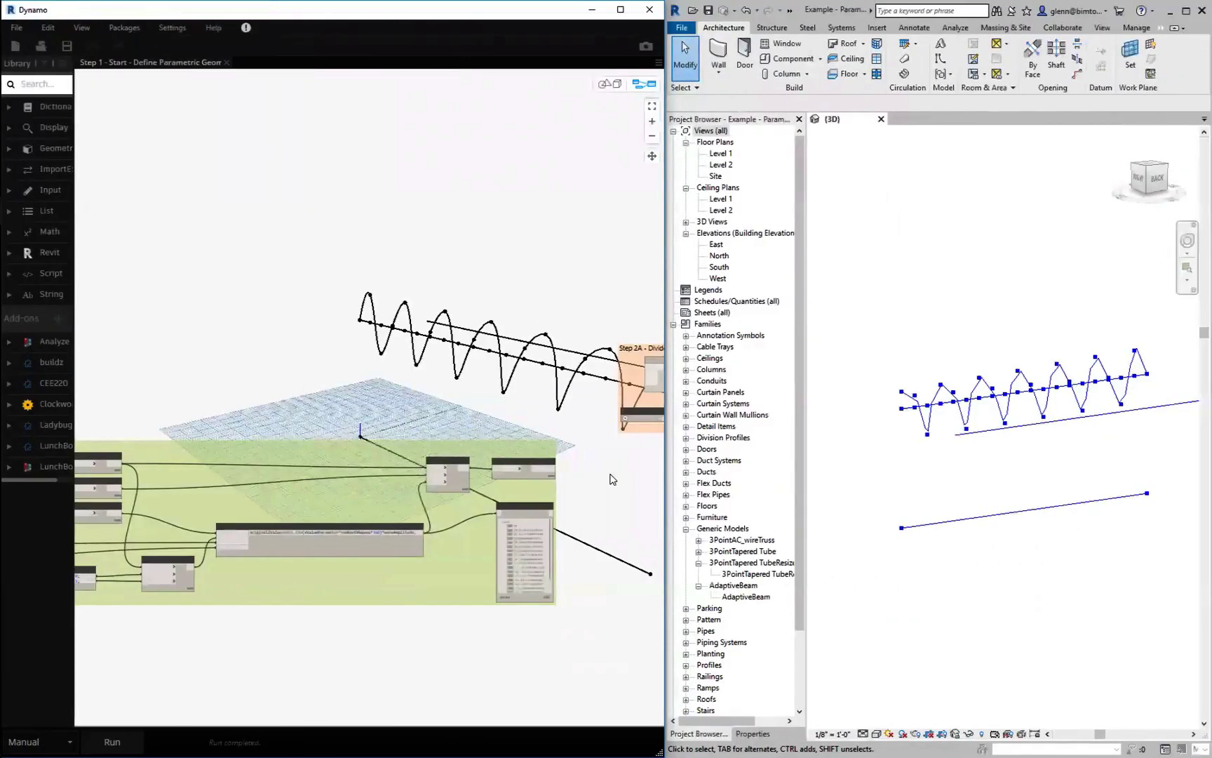
- Connect the NurbsCurve output of NurbsCurve.ByPoints to item1 of List.Create in the Step 2A group
{"action": "scroll", "coordinate": [598, 486], "scroll_direction": "up", "scroll_amount": 2}
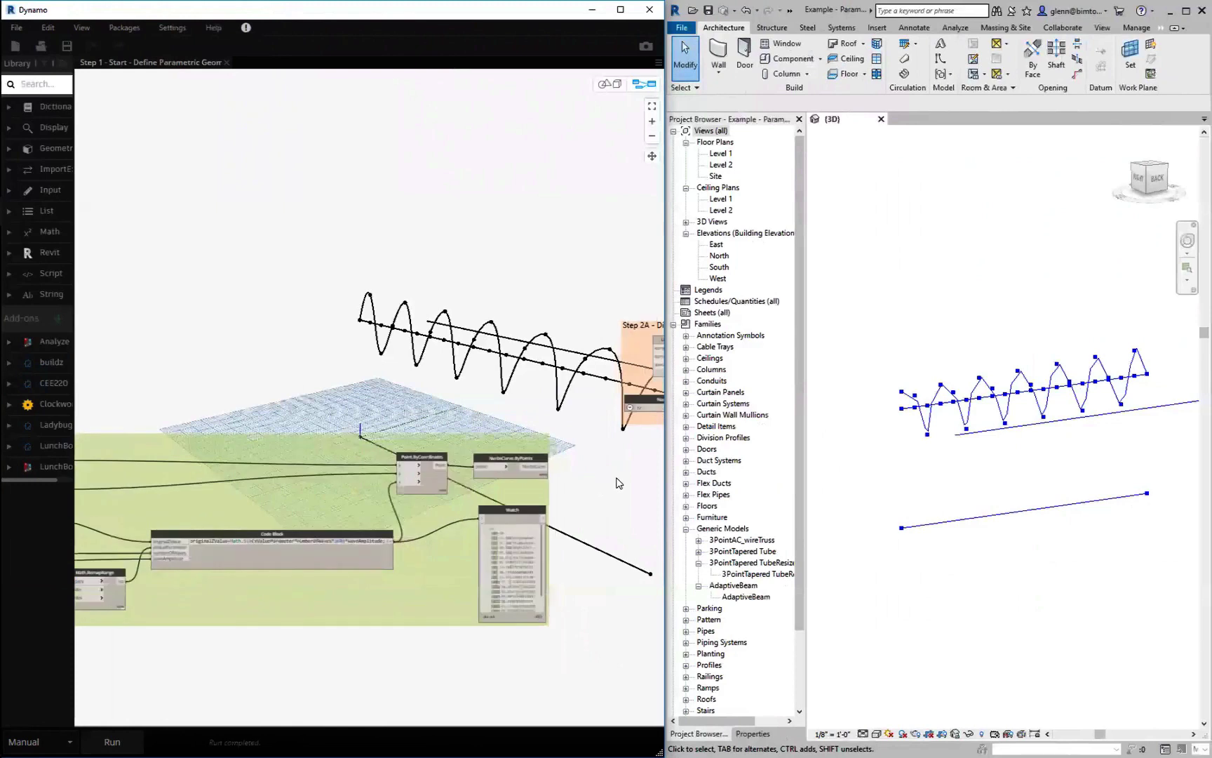
{"action": "middle_click_drag", "start_coordinate": [609, 482], "coordinate": [532, 517]}
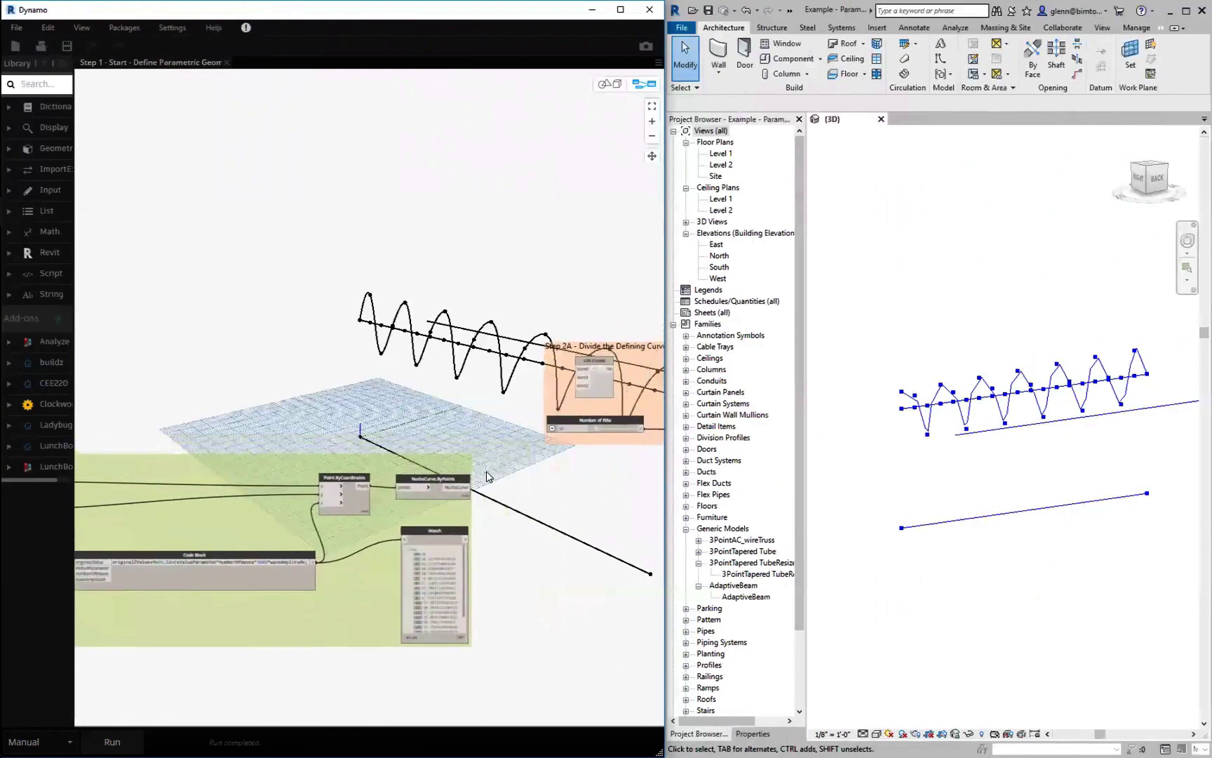
{"action": "left_click_drag", "start_coordinate": [467, 488], "coordinate": [577, 370]}
- Connect the third upper green group's output to List.Create's item2 and the topmost group's Line output to item0
{"action": "scroll", "coordinate": [415, 390], "scroll_direction": "down", "scroll_amount": 3}
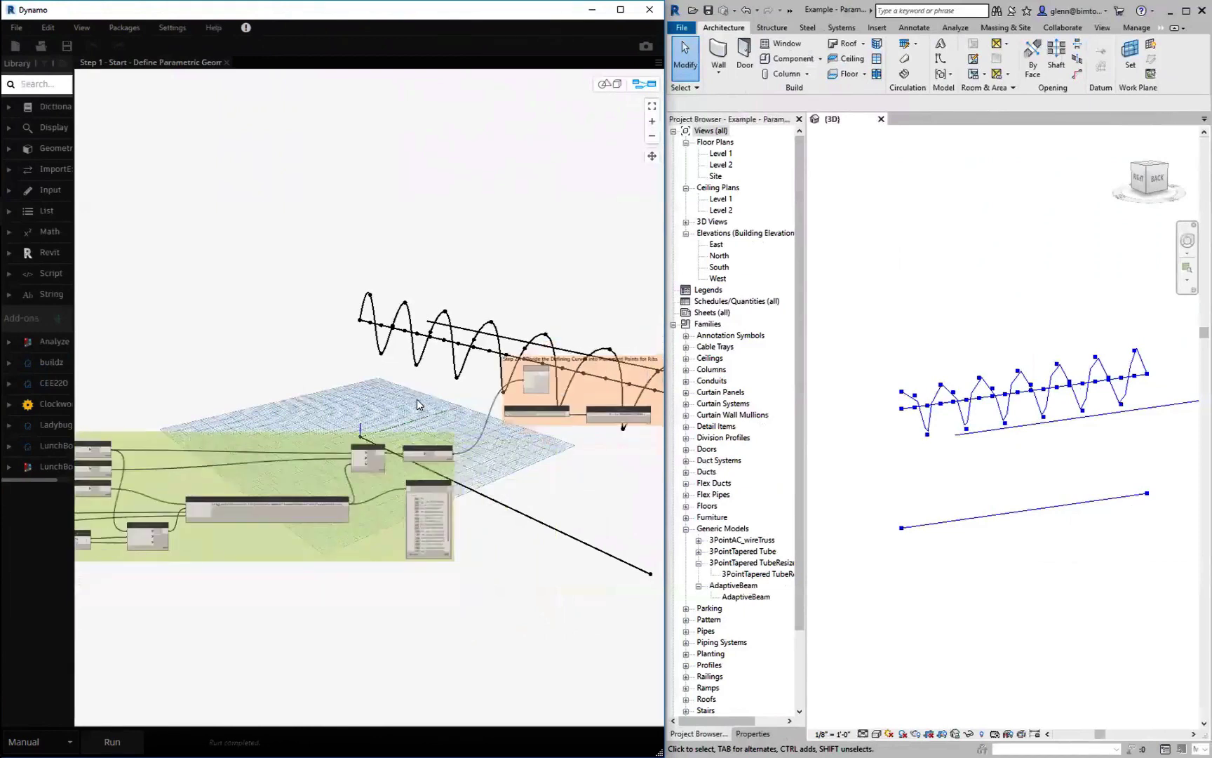
{"action": "middle_click_drag", "start_coordinate": [474, 445], "coordinate": [564, 469]}
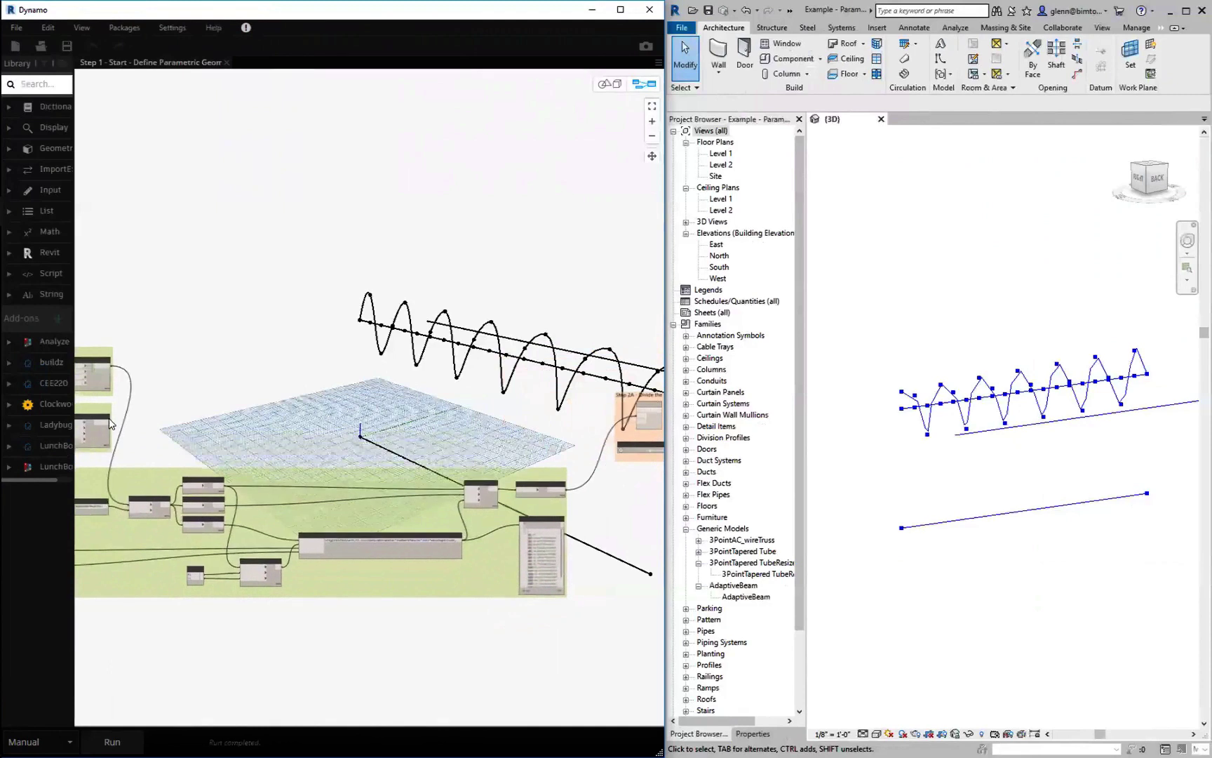
{"action": "left_click_drag", "start_coordinate": [106, 425], "coordinate": [637, 422]}
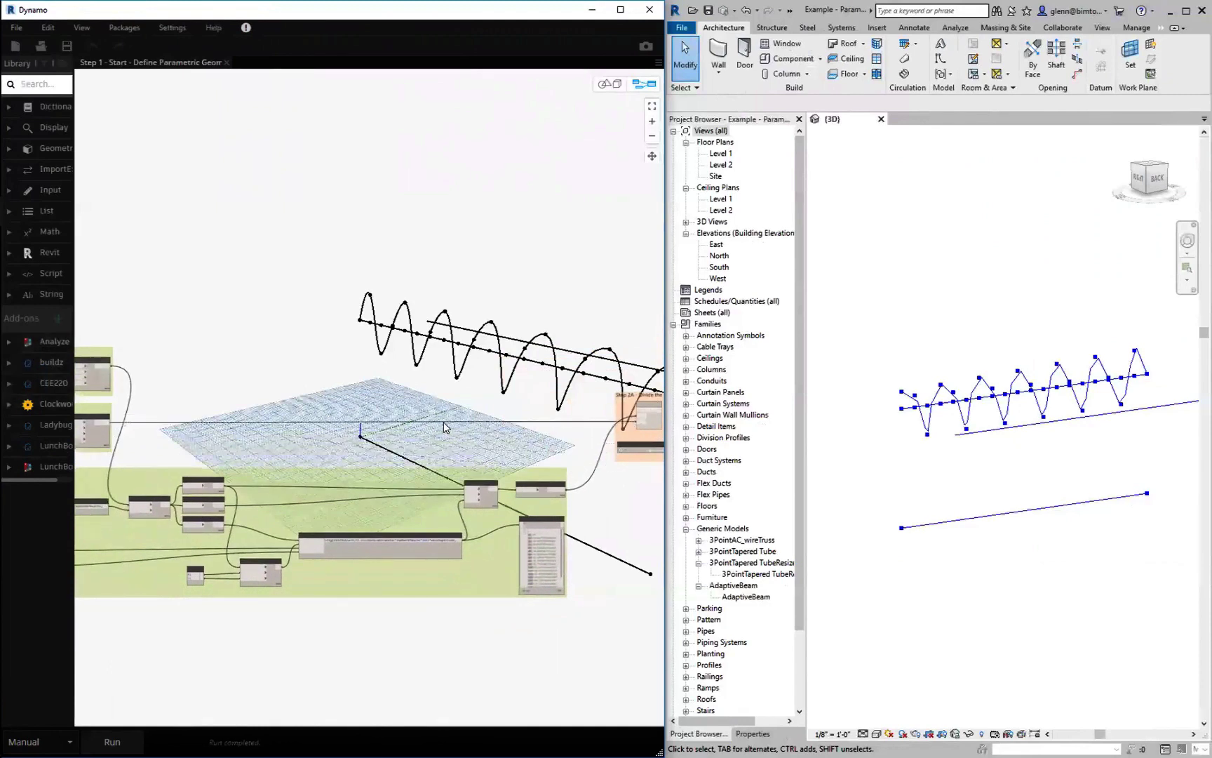
{"action": "scroll", "coordinate": [443, 426], "scroll_direction": "down", "scroll_amount": 3}
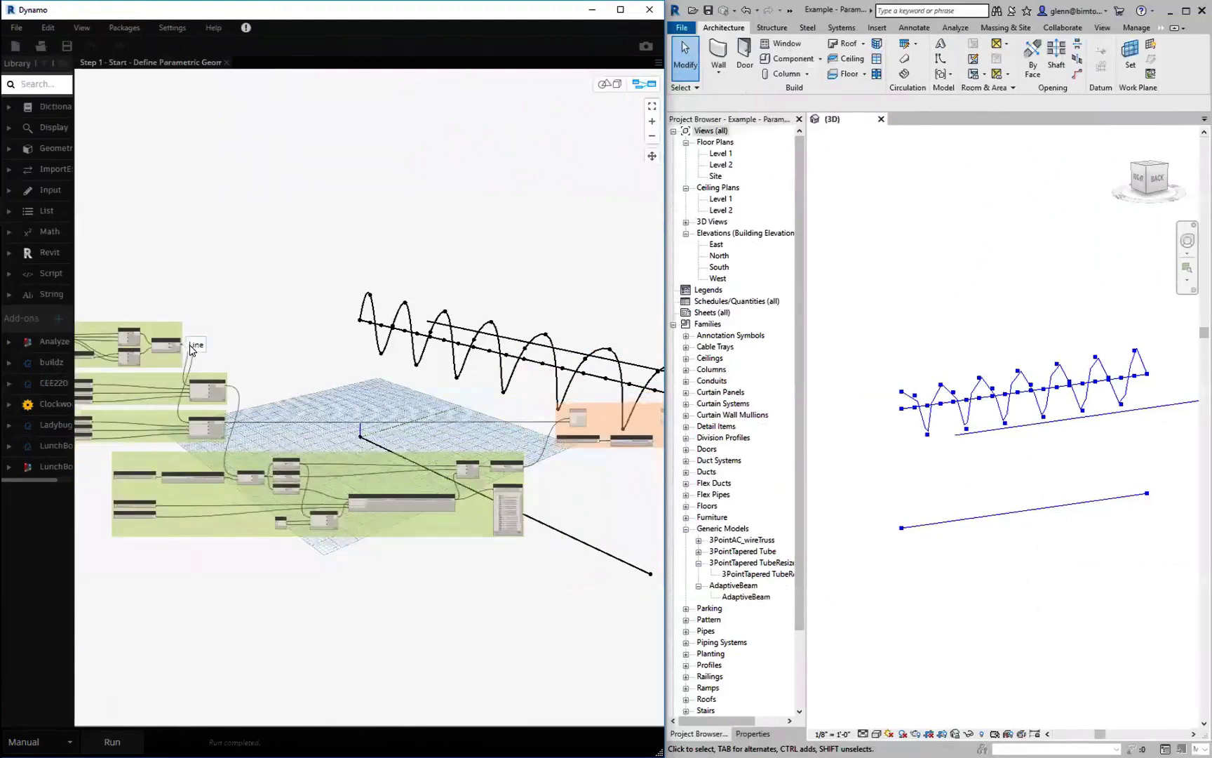
{"action": "scroll", "coordinate": [180, 348], "scroll_direction": "up", "scroll_amount": 2}
{"action": "left_click_drag", "start_coordinate": [174, 346], "coordinate": [460, 436]}
{"action": "middle_click_drag", "start_coordinate": [460, 436], "coordinate": [228, 433]}
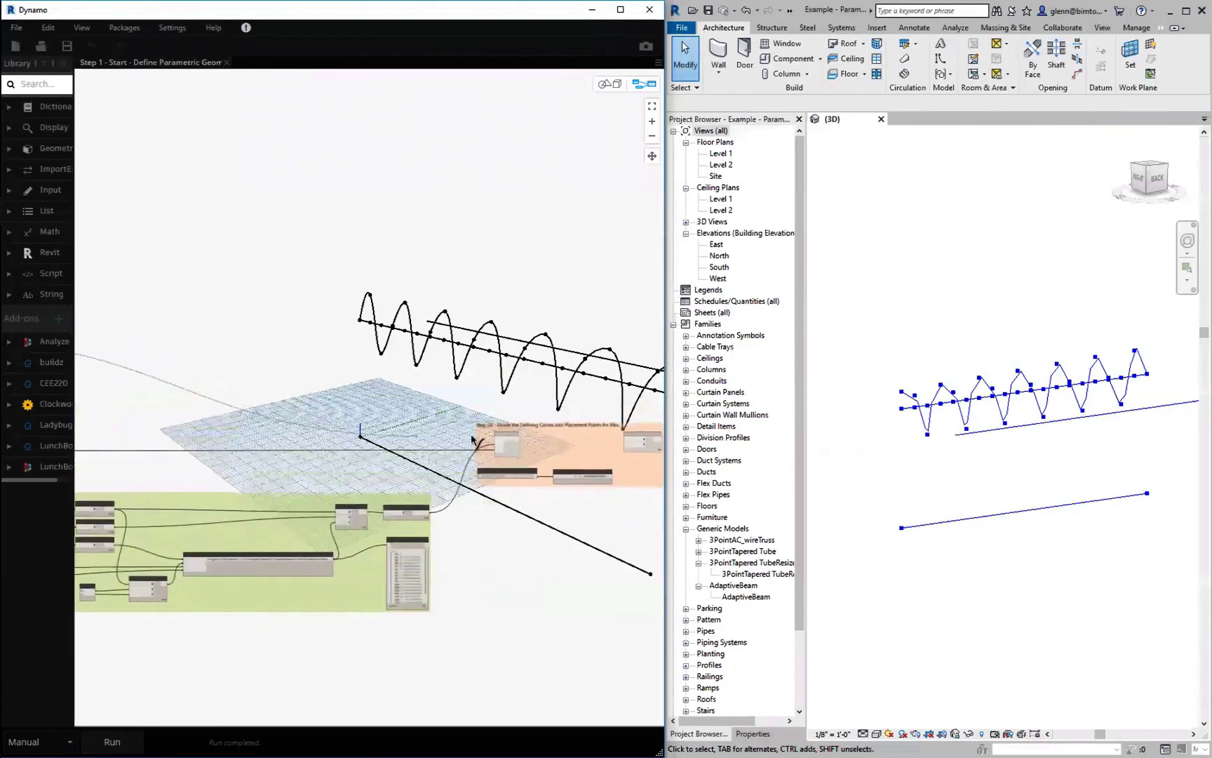
{"action": "left_click", "coordinate": [497, 444]}
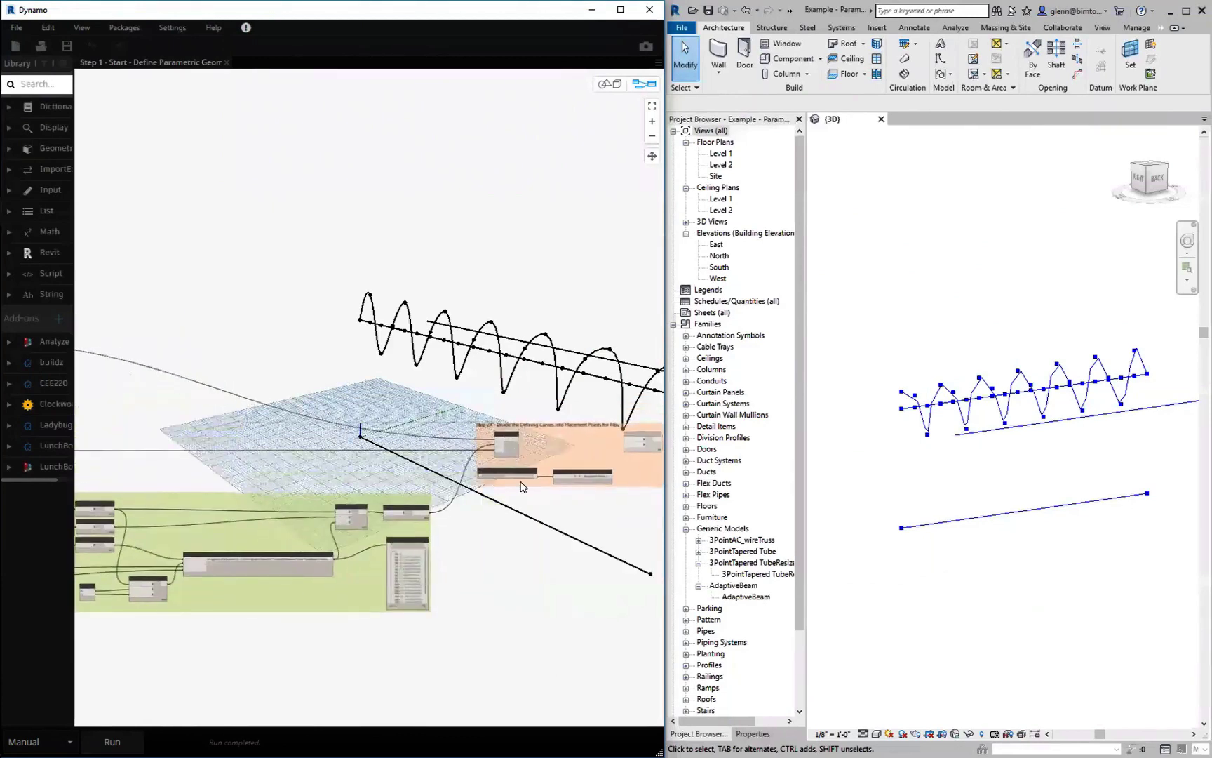
- Preview the List.Create contents and connect its list output to the curve input of Curve.PointAtParameter in Step 2A
{"action": "scroll", "coordinate": [521, 486], "scroll_direction": "up", "scroll_amount": 2}
{"action": "scroll", "coordinate": [519, 491], "scroll_direction": "up", "scroll_amount": 5}
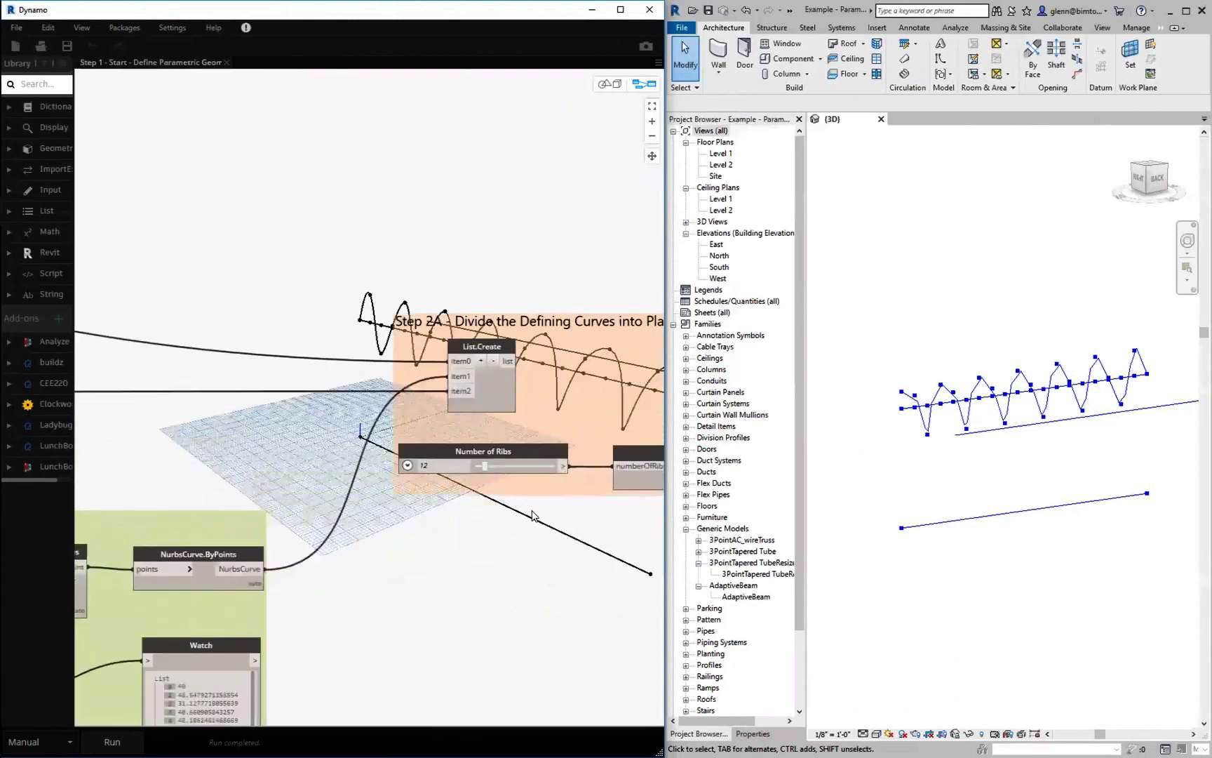
{"action": "middle_click_drag", "start_coordinate": [516, 517], "coordinate": [339, 524]}
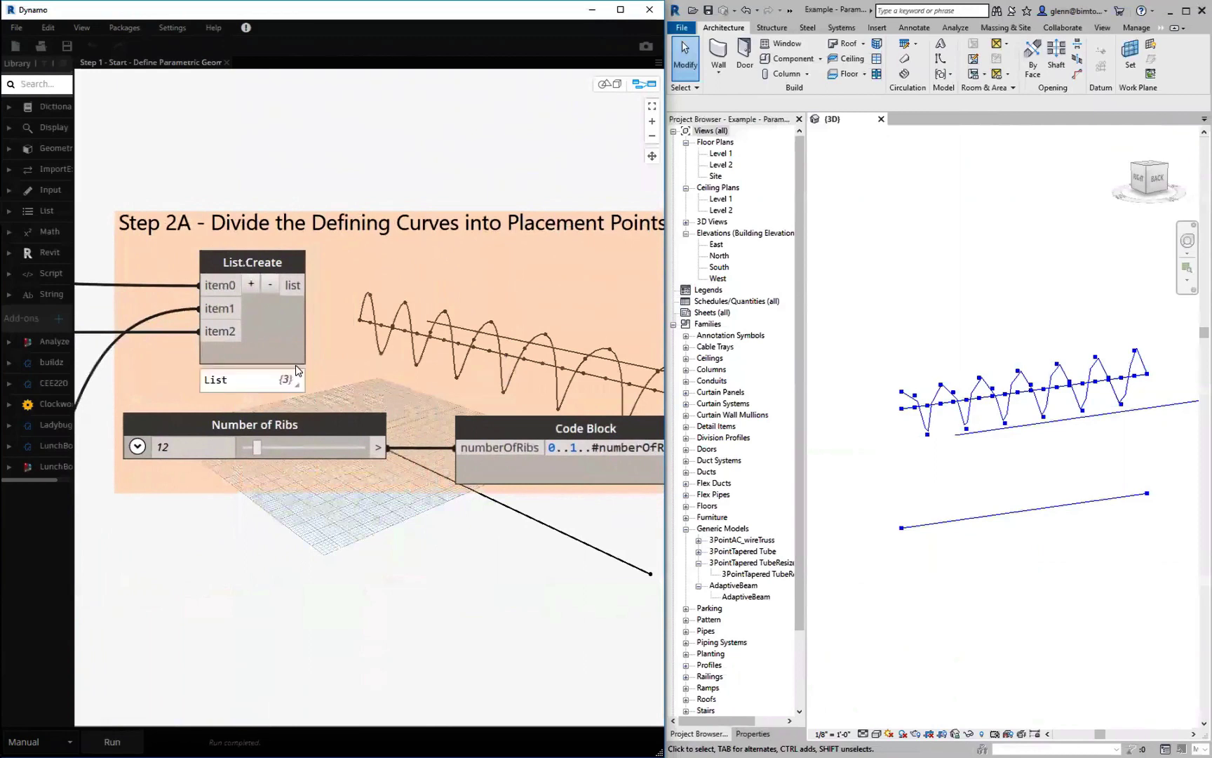
{"action": "mouse_move", "coordinate": [293, 382]}
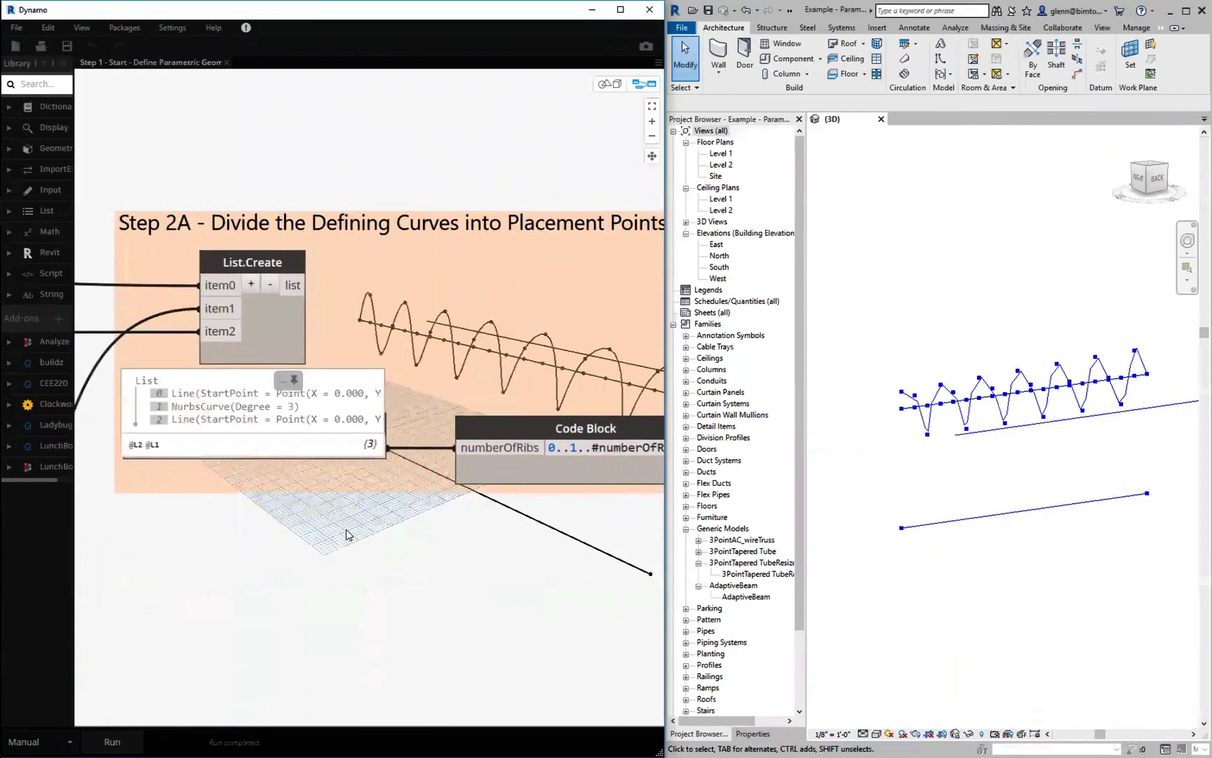
{"action": "scroll", "coordinate": [346, 533], "scroll_direction": "down", "scroll_amount": 1}
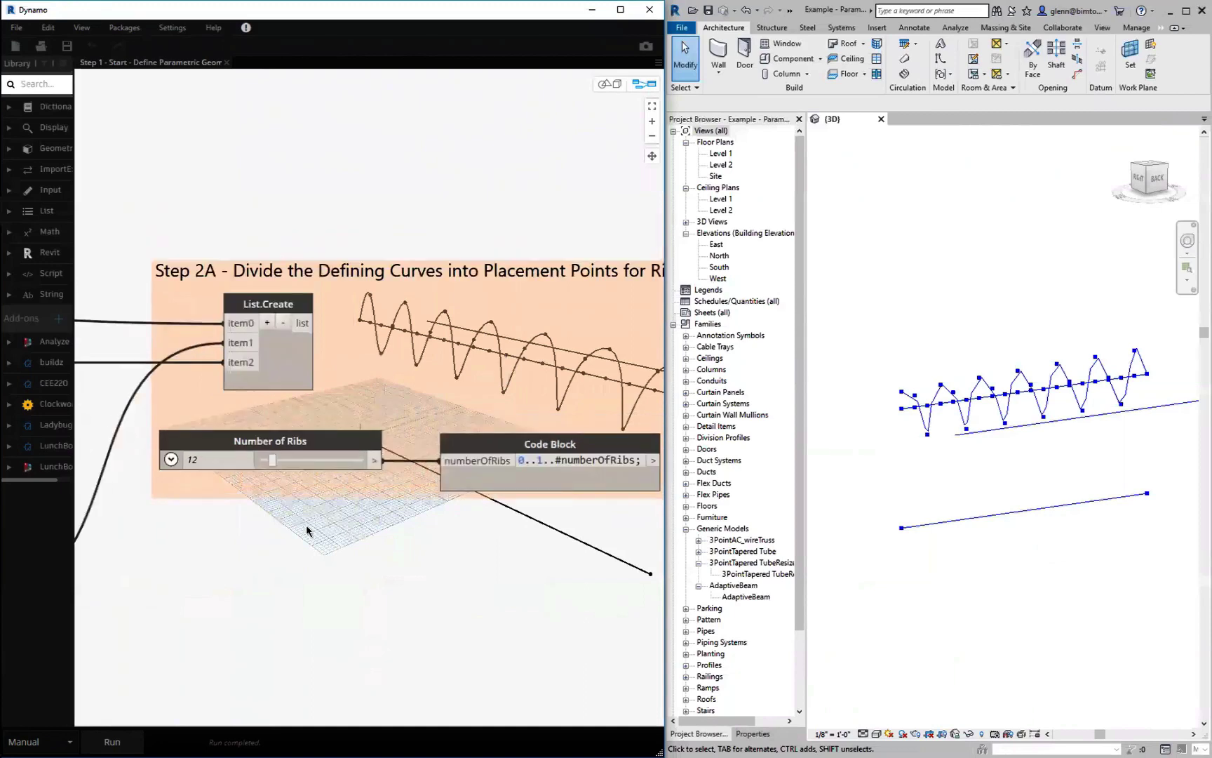
{"action": "scroll", "coordinate": [307, 531], "scroll_direction": "right", "scroll_amount": 3}
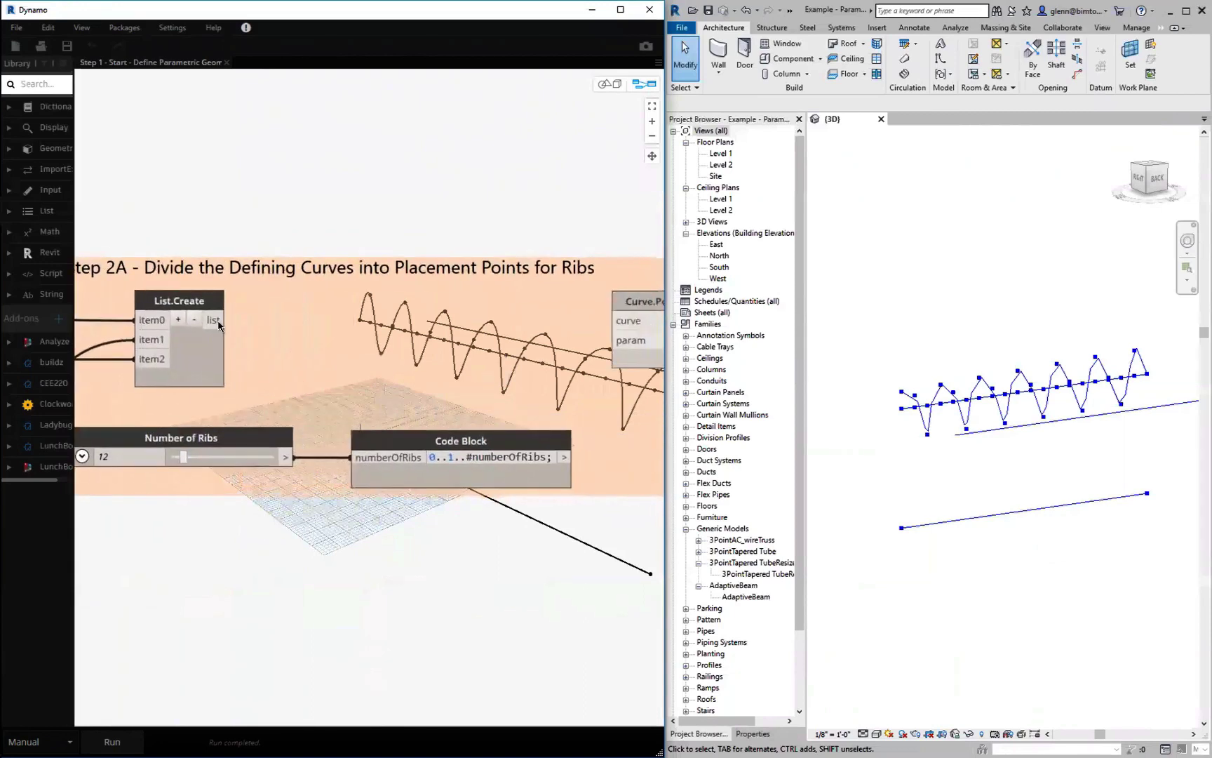
{"action": "left_click_drag", "start_coordinate": [226, 320], "coordinate": [614, 321]}
- Connect the numberOfRibs Code Block output to the param input of Curve.PointAtParameter and run the graph
{"action": "scroll", "coordinate": [295, 544], "scroll_direction": "left", "scroll_amount": 2}
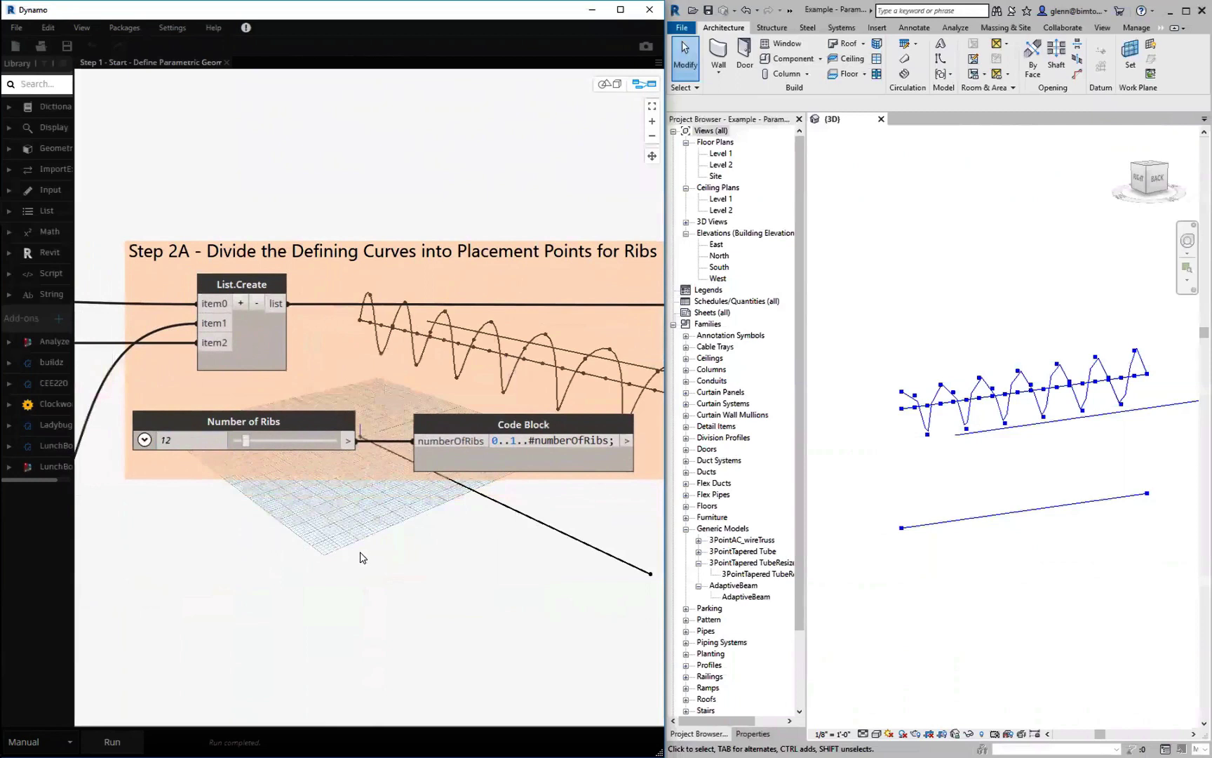
{"action": "scroll", "coordinate": [361, 556], "scroll_direction": "right", "scroll_amount": 4}
{"action": "left_click_drag", "start_coordinate": [474, 461], "coordinate": [524, 343]}
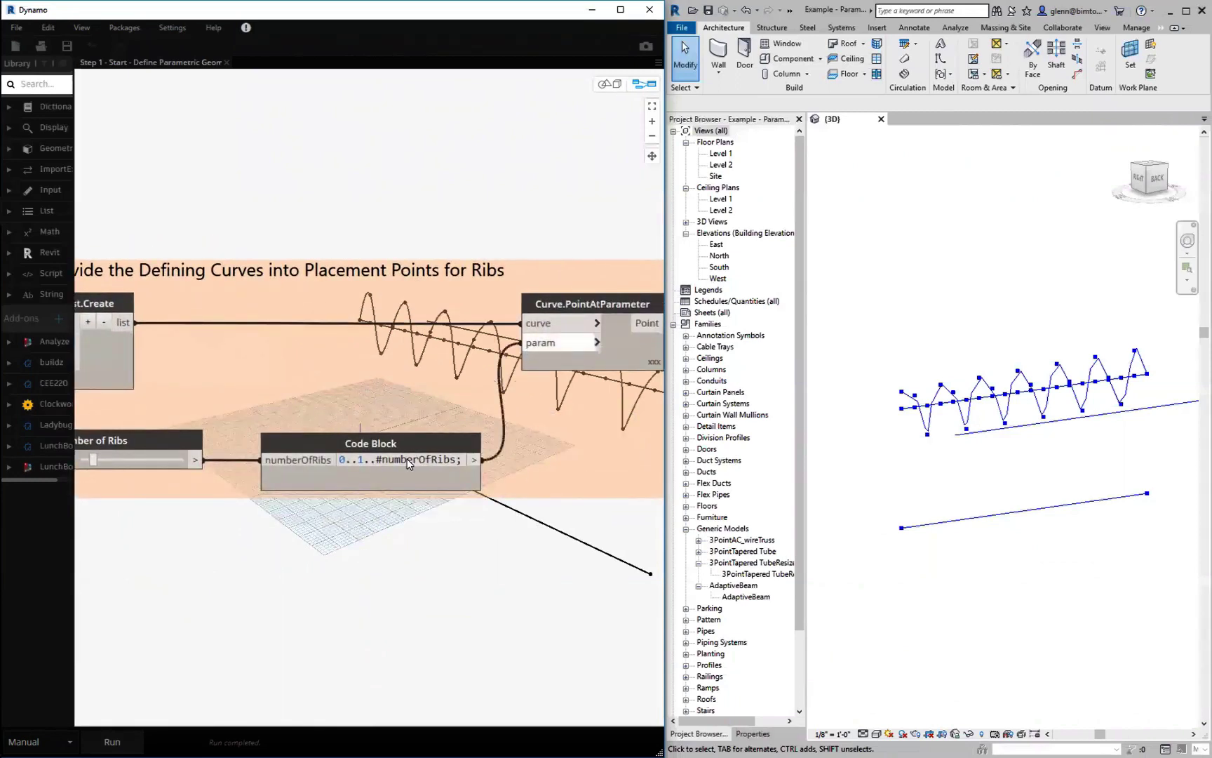
{"action": "left_click", "coordinate": [118, 740]}
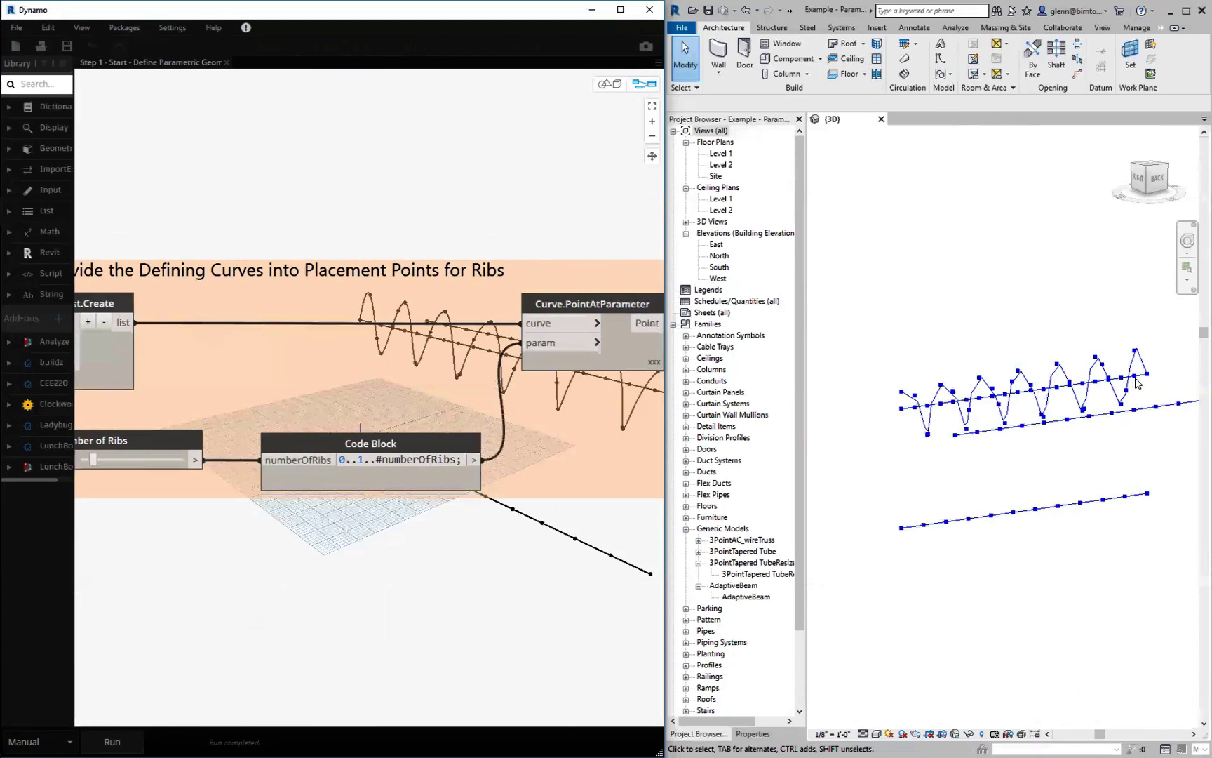
- Connect the Point output of Curve.PointAtParameter to List.Transpose in the Step 2B group and run the graph
{"action": "middle_click_drag", "start_coordinate": [551, 597], "coordinate": [357, 592]}
{"action": "middle_click_drag", "start_coordinate": [535, 578], "coordinate": [393, 590]}
{"action": "middle_click_drag", "start_coordinate": [503, 574], "coordinate": [433, 571]}
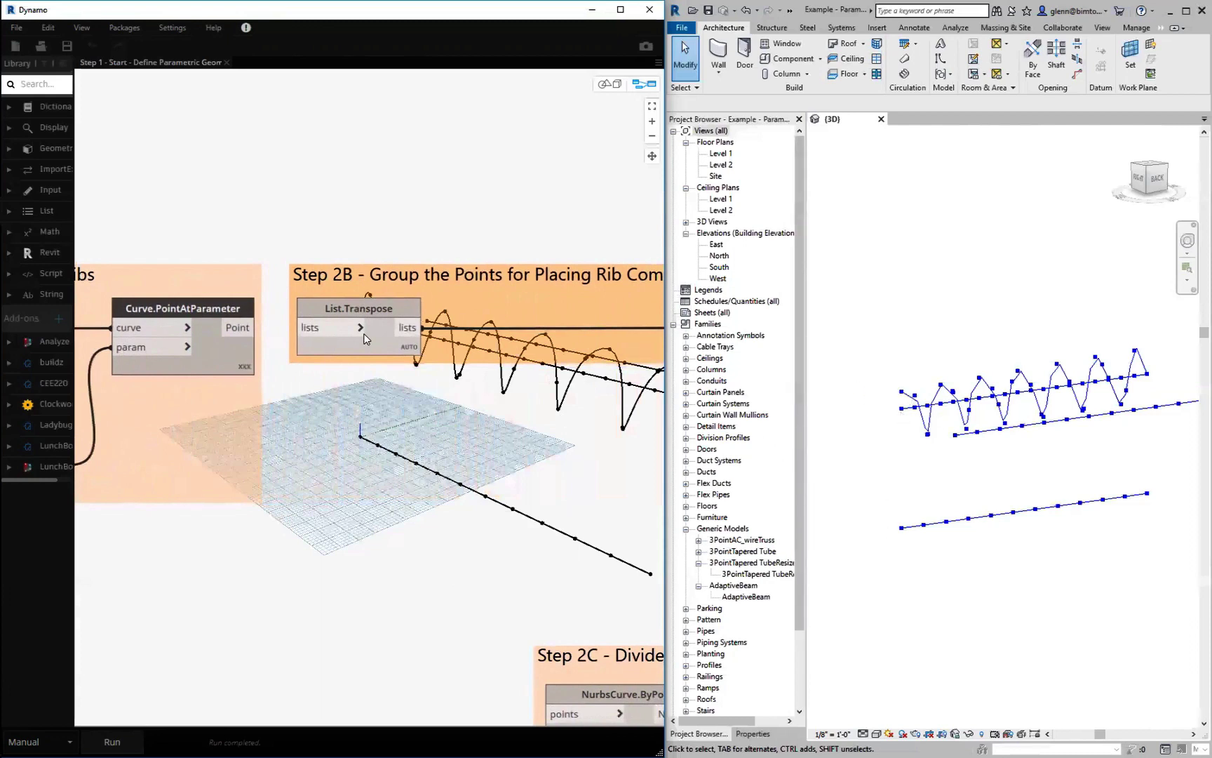
{"action": "left_click_drag", "start_coordinate": [255, 328], "coordinate": [336, 330]}
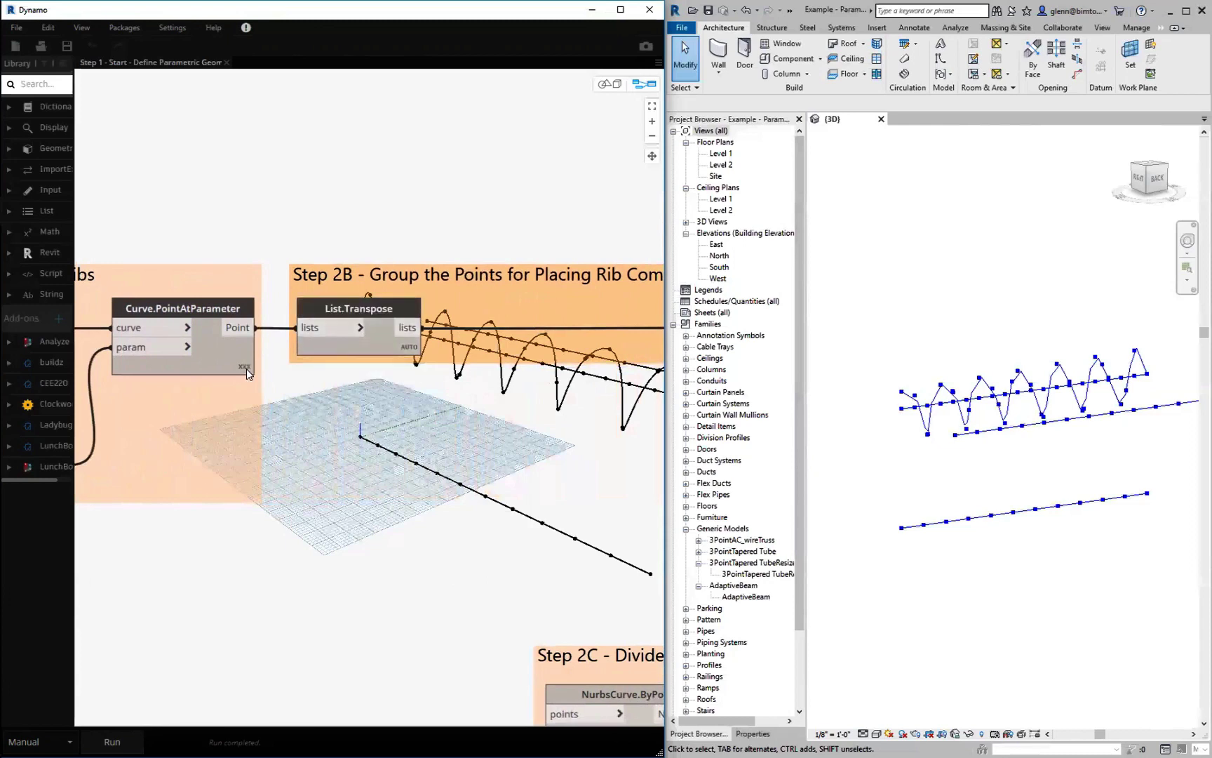
{"action": "mouse_move", "coordinate": [239, 390]}
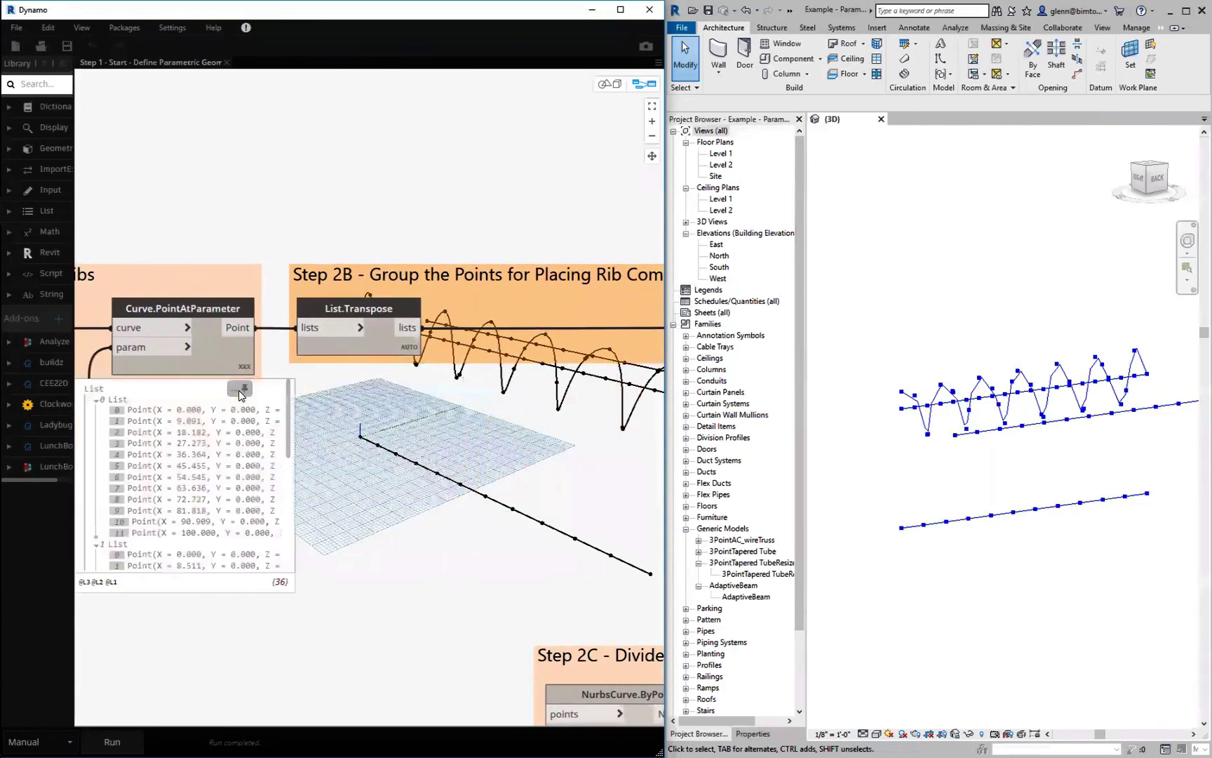
{"action": "left_click", "coordinate": [112, 741]}
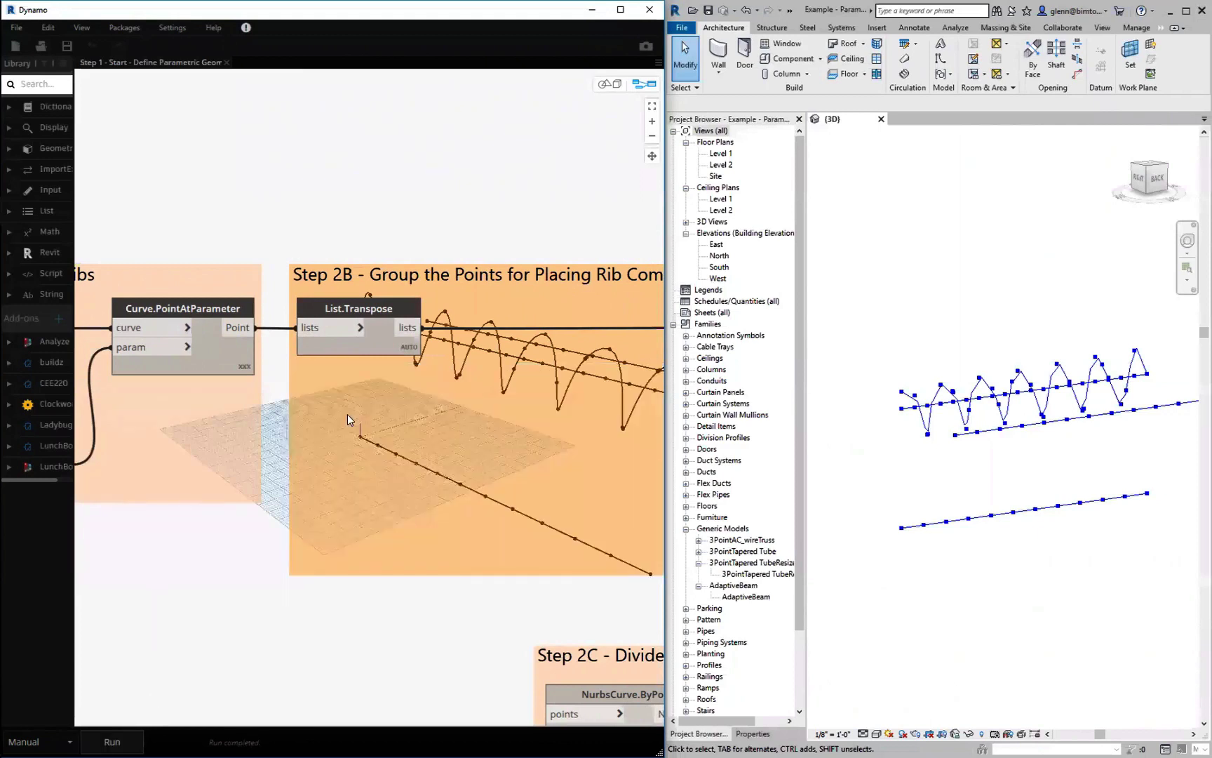
- Connect the List.Transpose output to the points input of NurbsCurve.ByPoints in the Step 2C group and run the graph
{"action": "mouse_move", "coordinate": [412, 350]}
{"action": "middle_click_drag", "start_coordinate": [470, 469], "coordinate": [182, 436]}
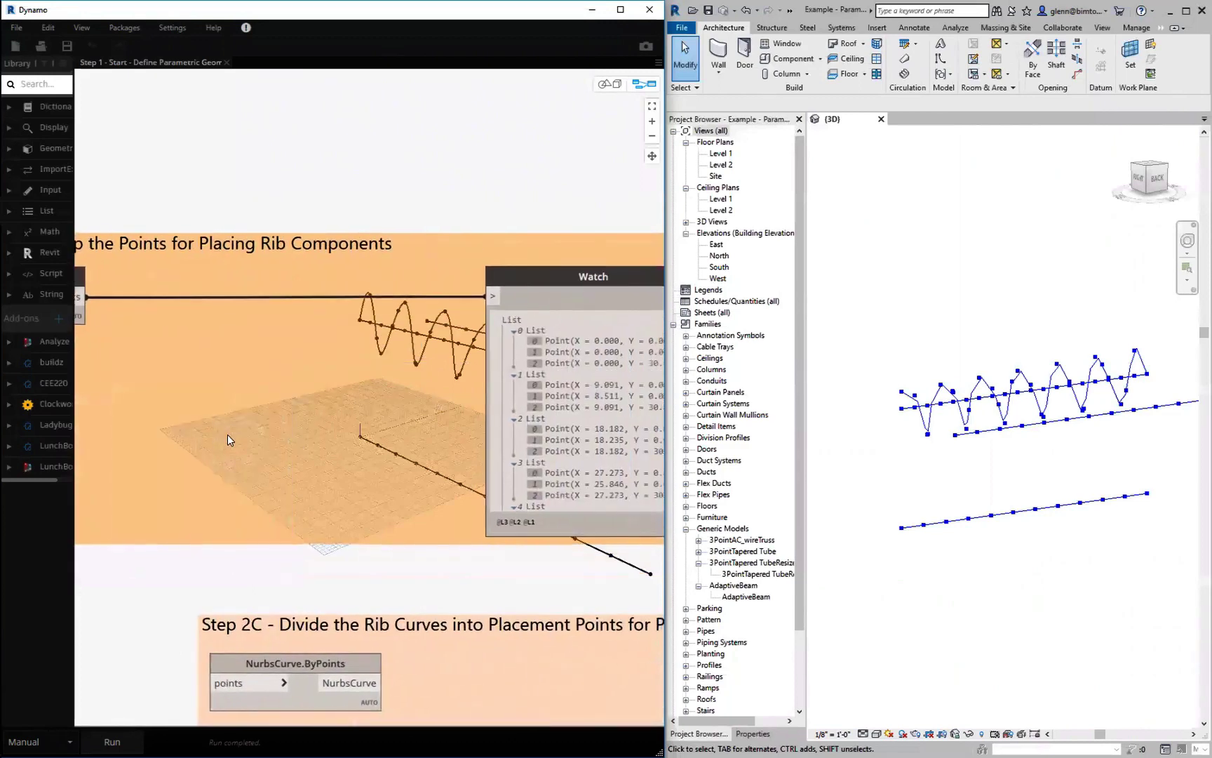
{"action": "scroll", "coordinate": [227, 435], "scroll_direction": "up", "scroll_amount": 2}
{"action": "scroll", "coordinate": [228, 439], "scroll_direction": "down", "scroll_amount": 2}
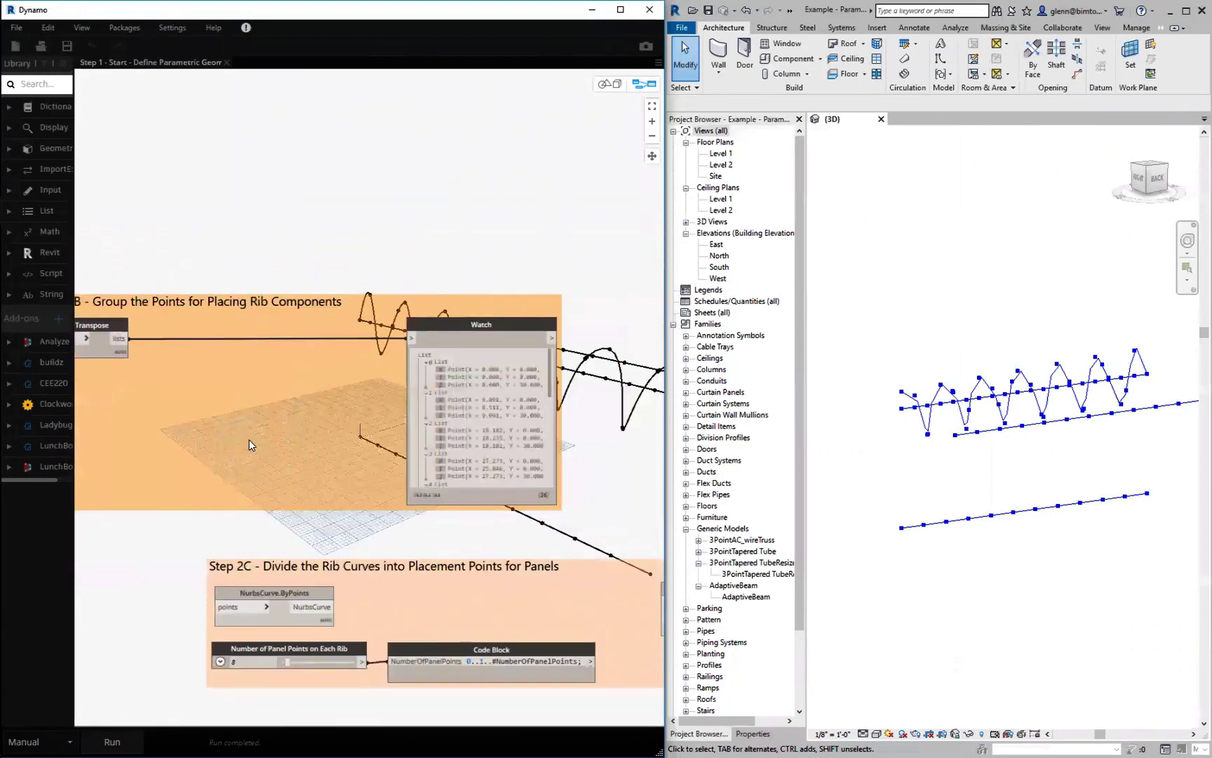
{"action": "middle_click_drag", "start_coordinate": [249, 436], "coordinate": [286, 397]}
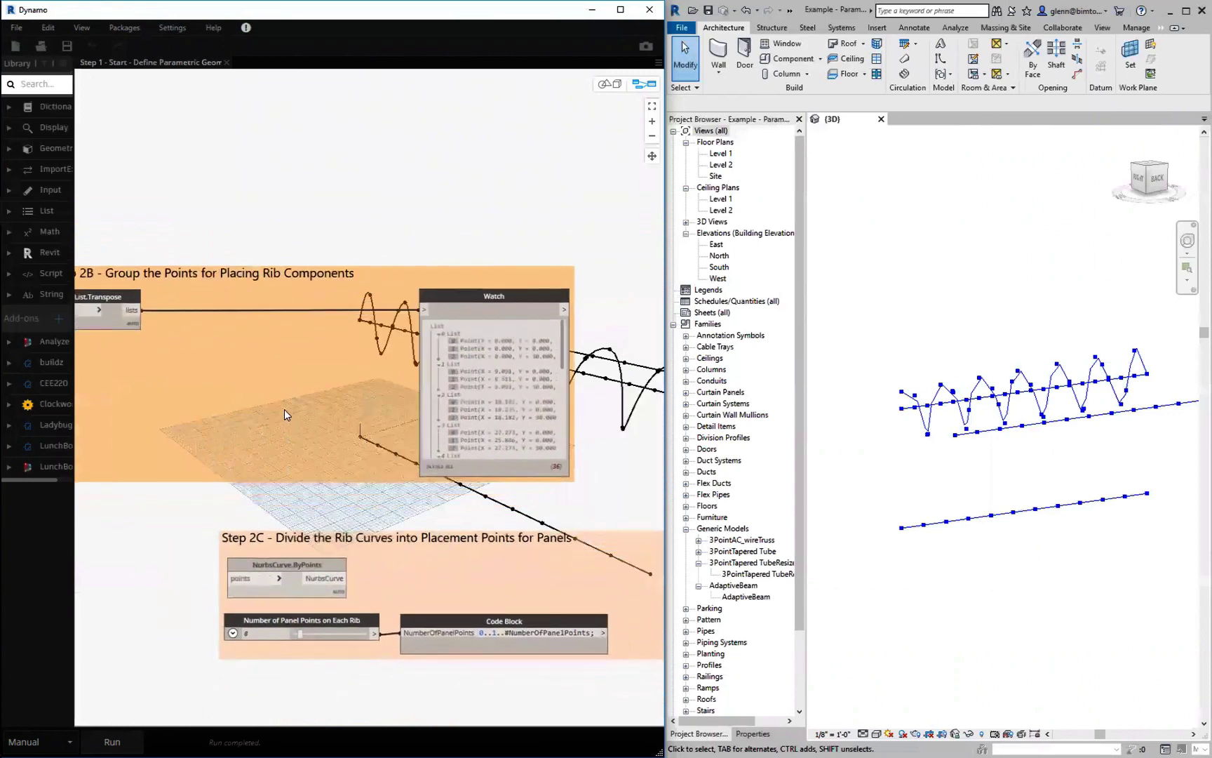
{"action": "left_click", "coordinate": [150, 313]}
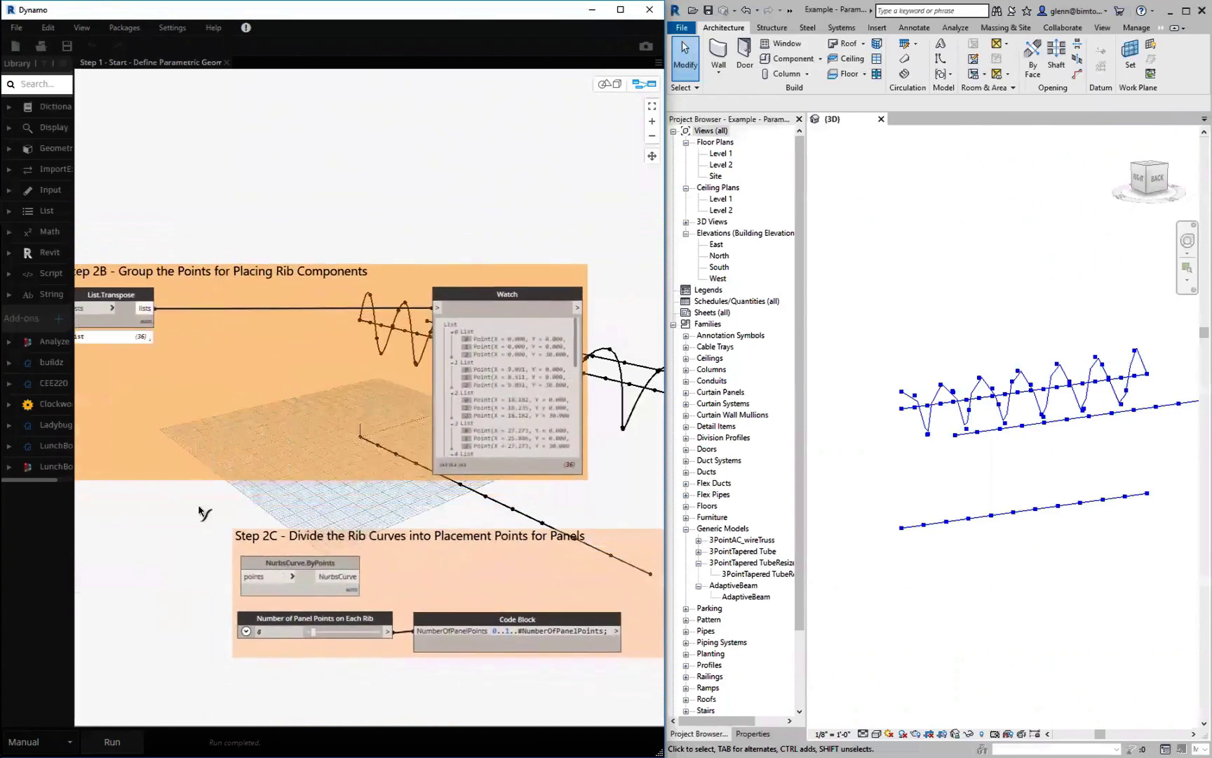
{"action": "left_click", "coordinate": [247, 578]}
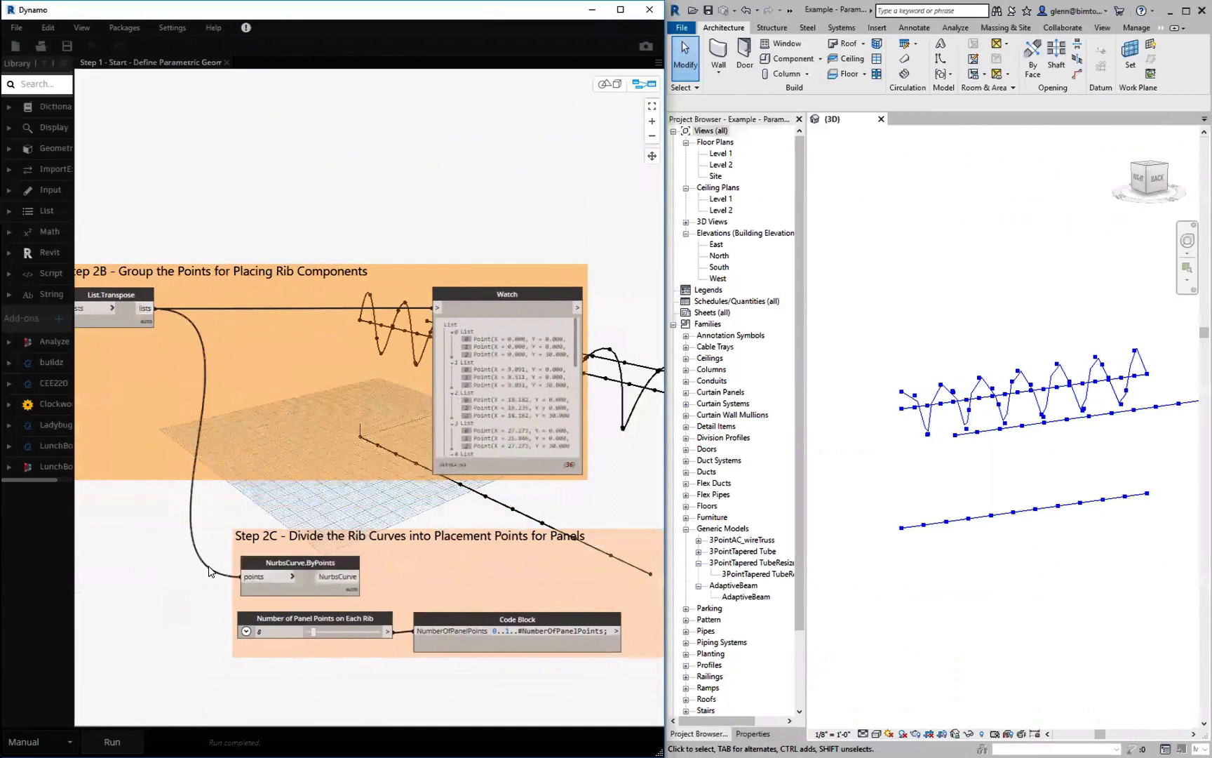
{"action": "left_click", "coordinate": [128, 740]}
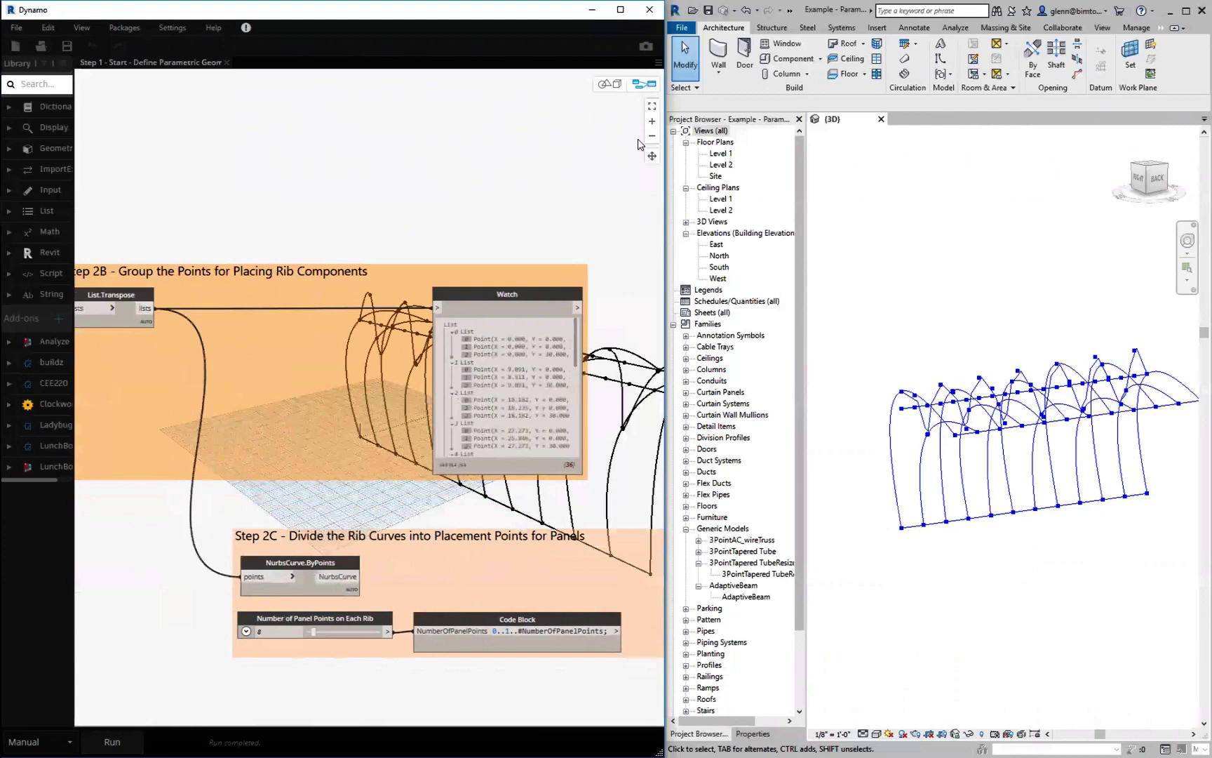
- Orbit the 3D geometry preview to examine the rib curves from the other end, and return to the node graph
{"action": "left_click", "coordinate": [617, 89]}
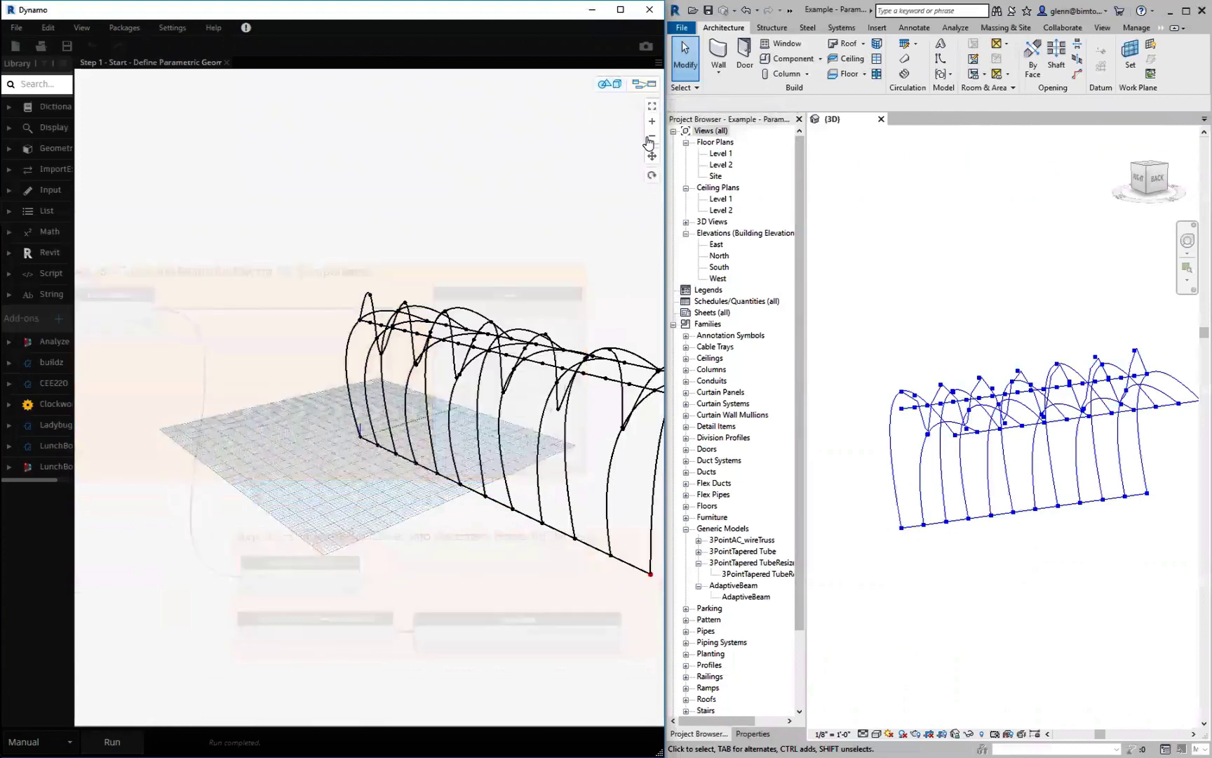
{"action": "left_click", "coordinate": [649, 174]}
{"action": "left_click_drag", "start_coordinate": [536, 262], "coordinate": [492, 250]}
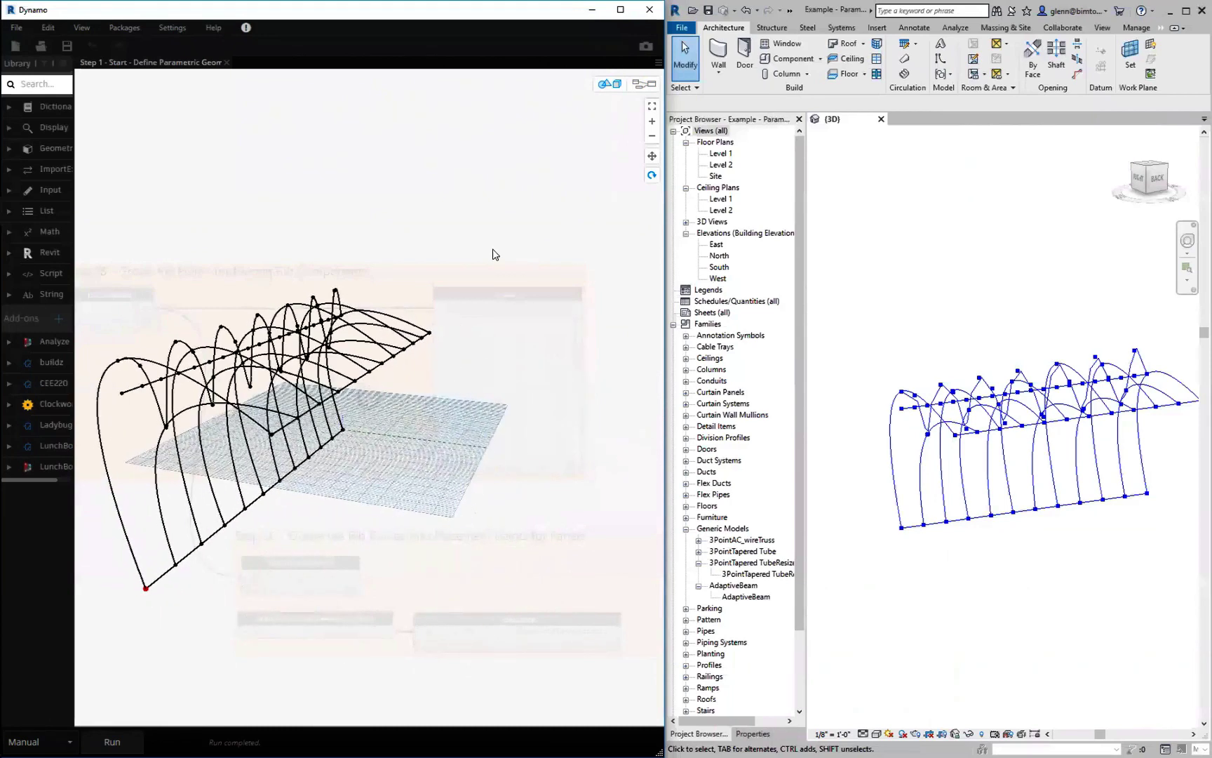
{"action": "left_click", "coordinate": [641, 84]}
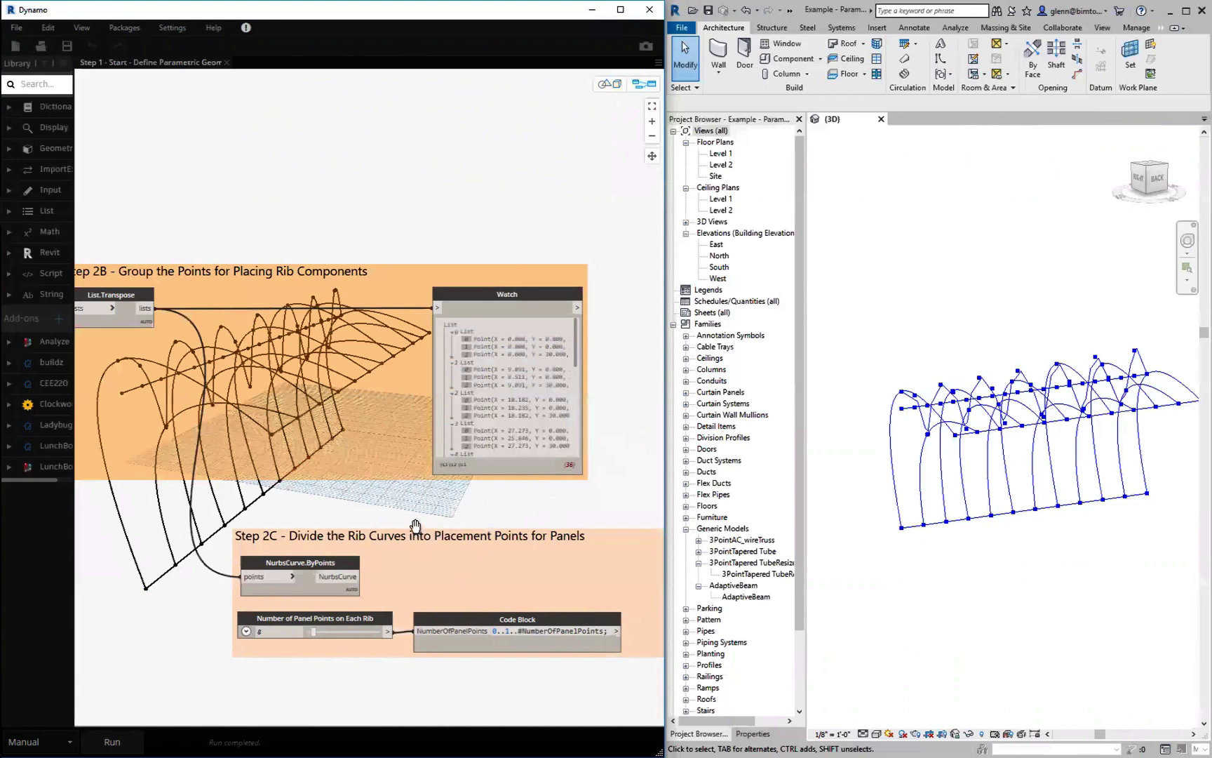
- In Step 2C, connect NurbsCurve to Curve.PointAtParameter's curve input and the NumberOfPanelPoints Code Block to its param input, and run the graph
{"action": "left_click_drag", "start_coordinate": [438, 527], "coordinate": [304, 503]}
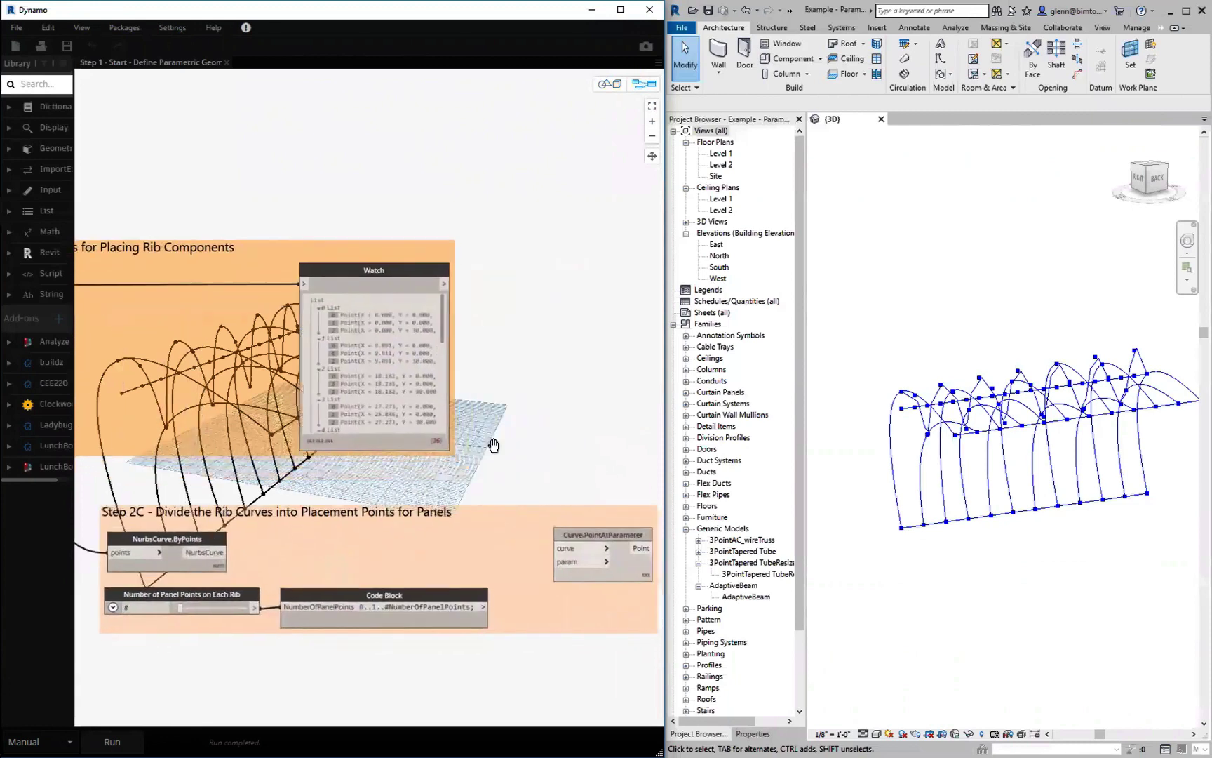
{"action": "left_click", "coordinate": [652, 157]}
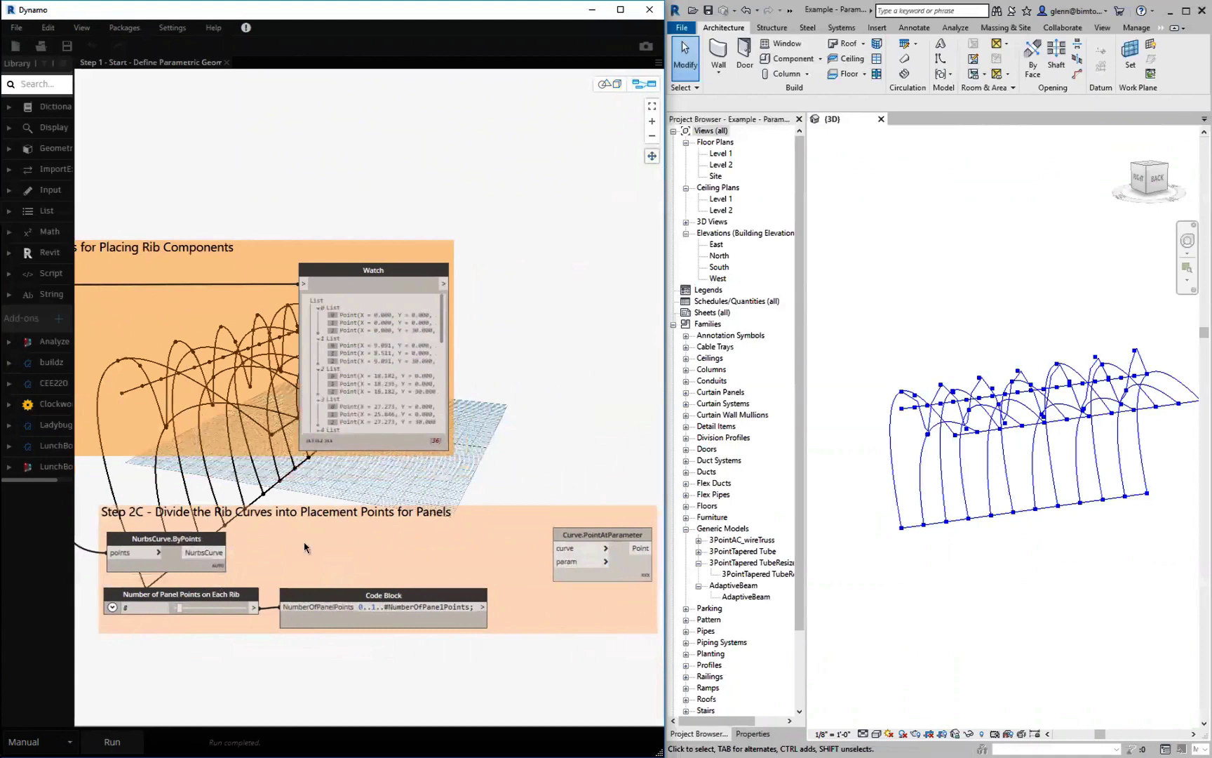
{"action": "left_click", "coordinate": [215, 553]}
{"action": "left_click", "coordinate": [552, 549]}
{"action": "left_click", "coordinate": [489, 605]}
{"action": "left_click", "coordinate": [557, 562]}
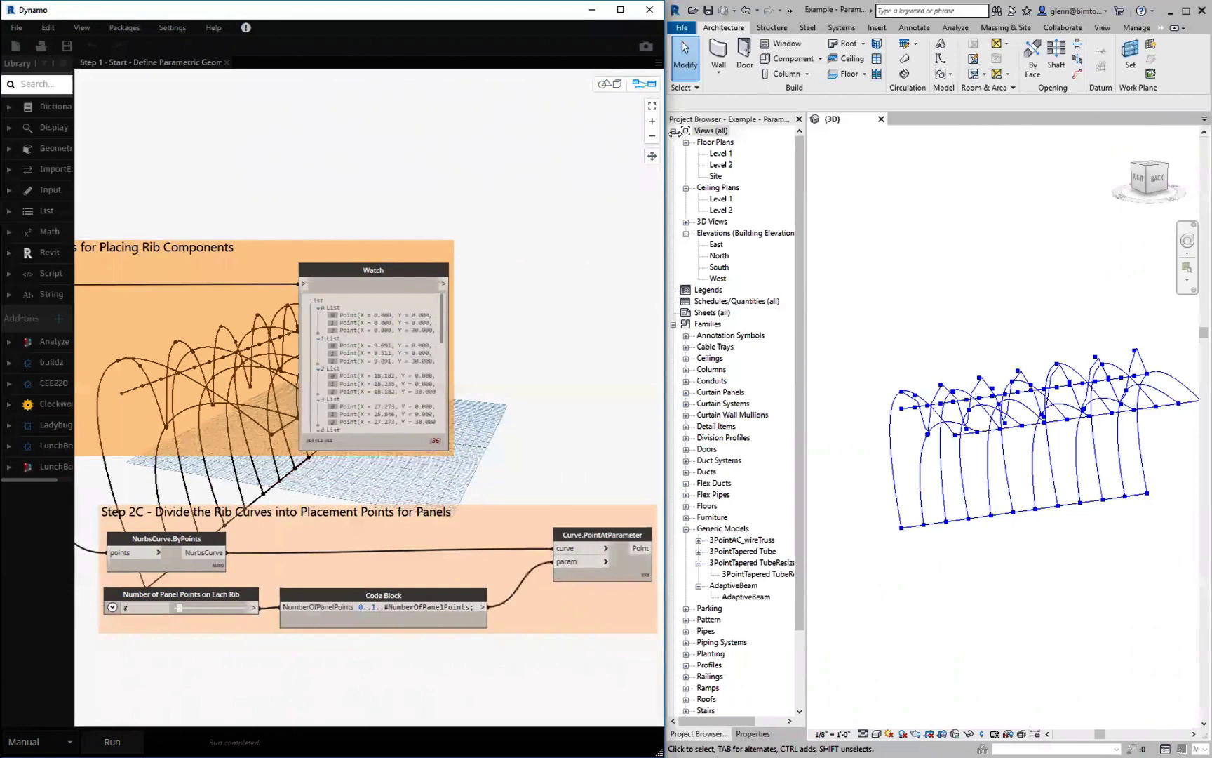
{"action": "left_click", "coordinate": [123, 740]}
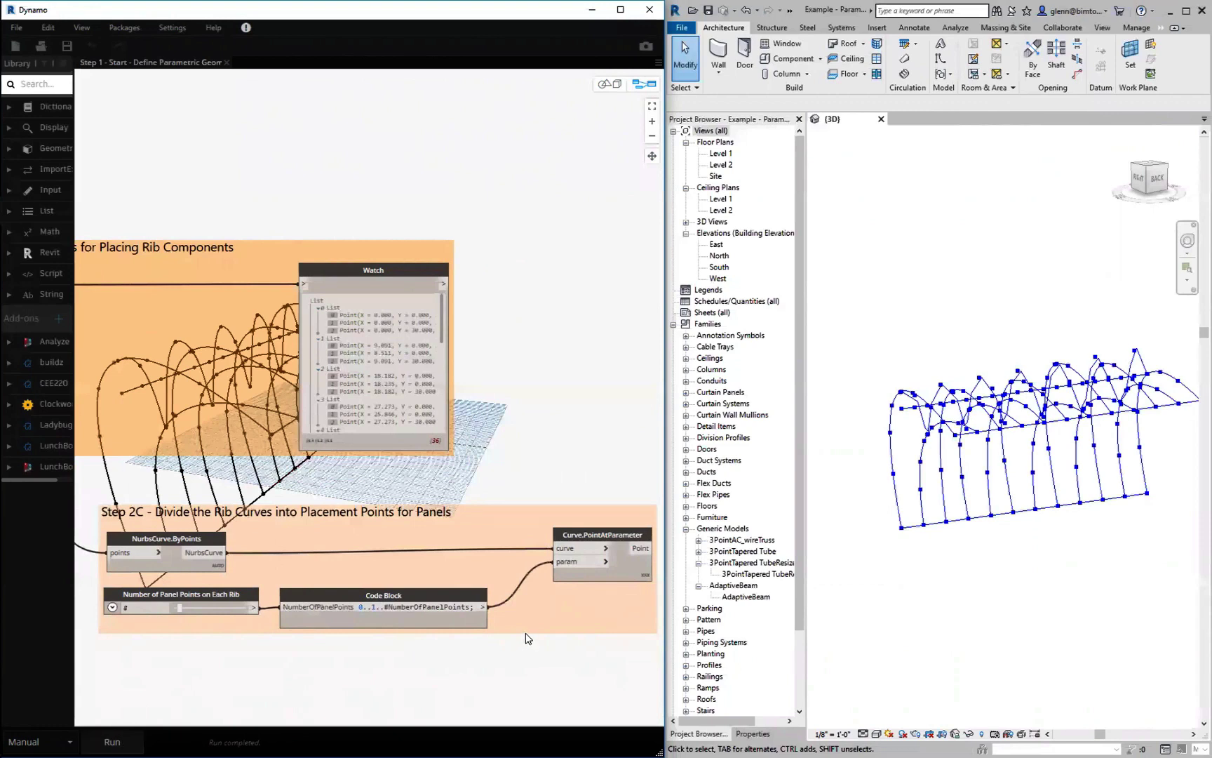
- Preview the Step 2C points and connect the Point output to the Point List input of Quads from Rectangular Grid in Step 2D
{"action": "middle_click_drag", "start_coordinate": [607, 573], "coordinate": [369, 527]}
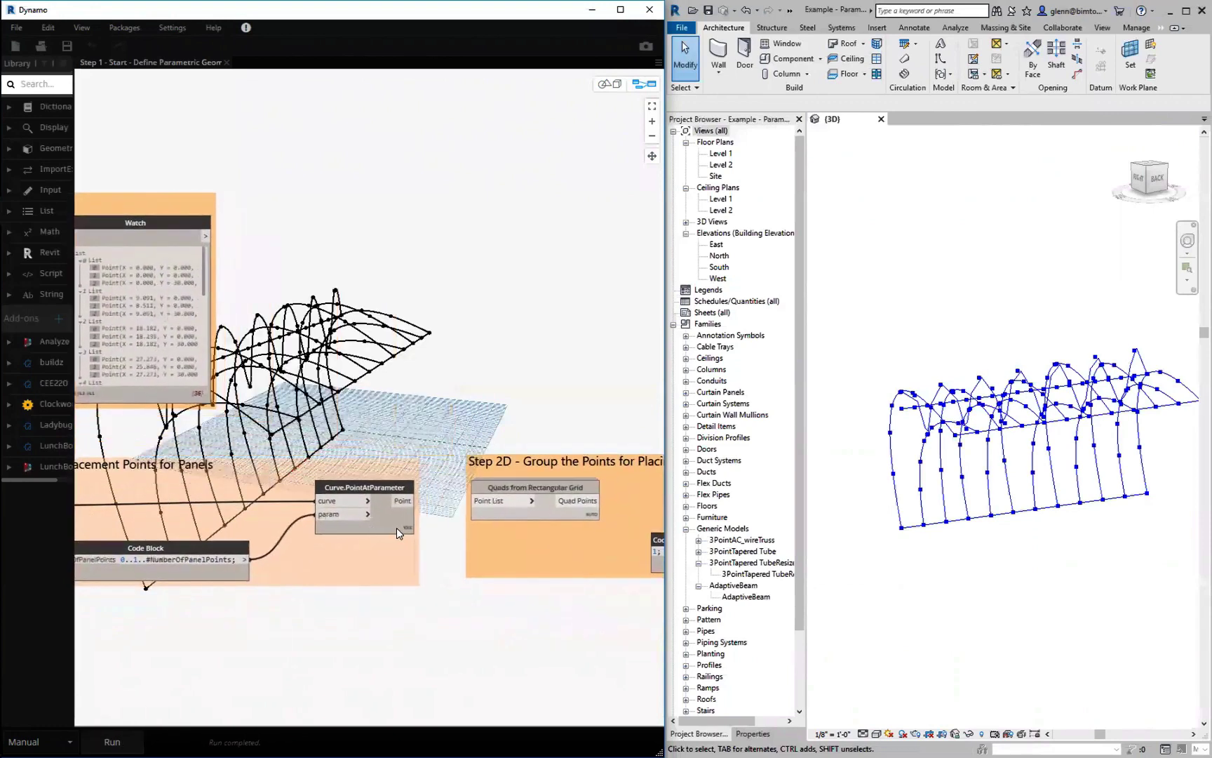
{"action": "mouse_move", "coordinate": [408, 547]}
{"action": "middle_click_drag", "start_coordinate": [454, 590], "coordinate": [419, 568]}
{"action": "mouse_move", "coordinate": [352, 508]}
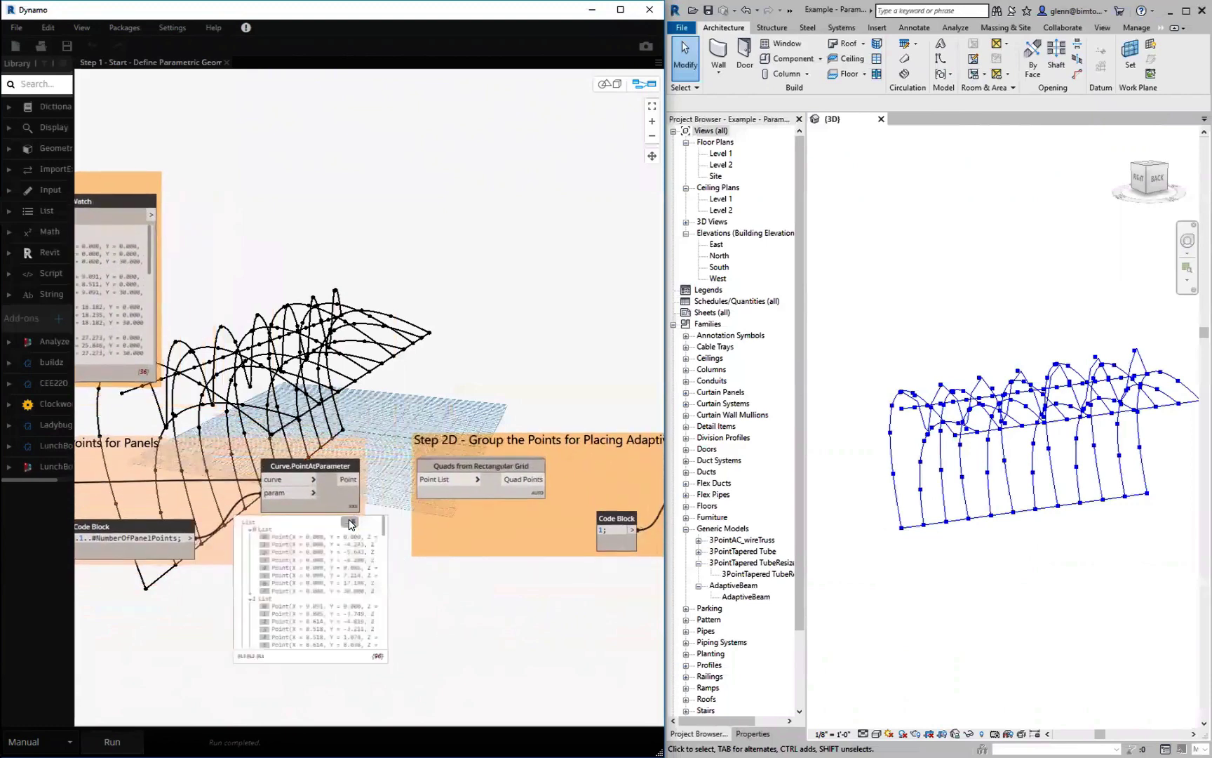
{"action": "left_click_drag", "start_coordinate": [359, 482], "coordinate": [421, 480]}
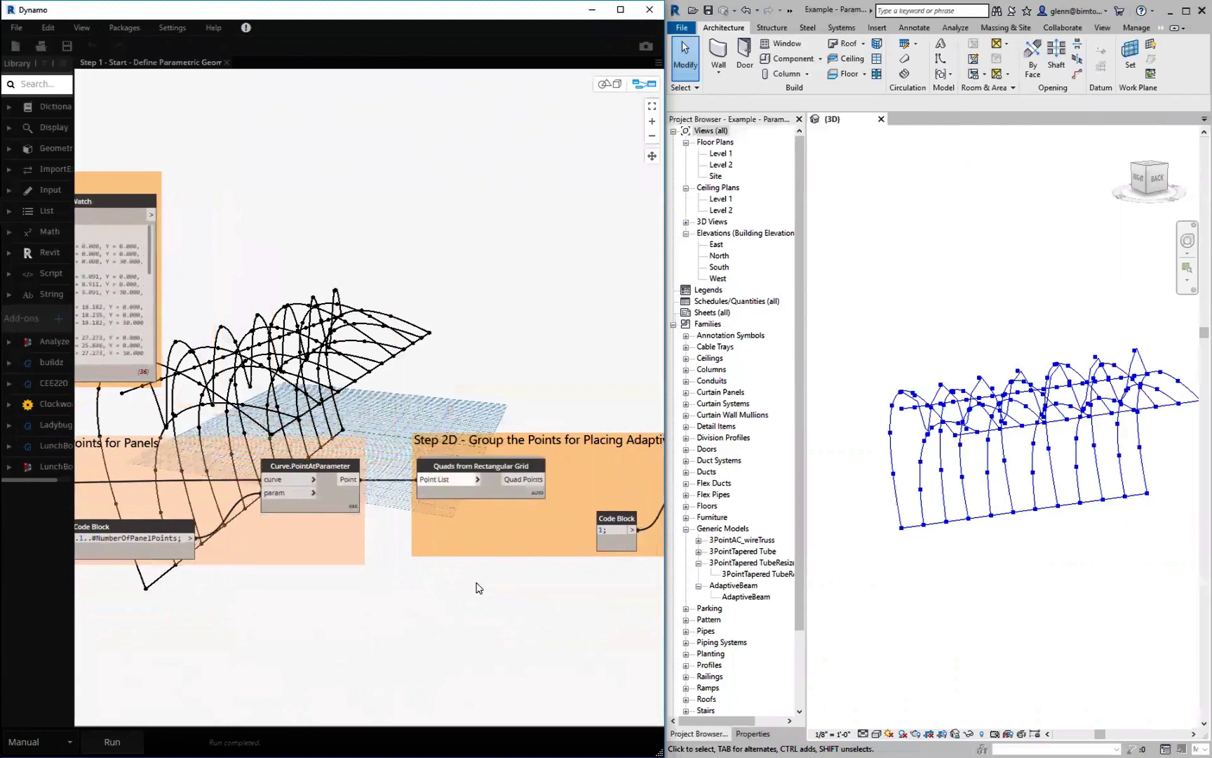
- Connect Quad Points to the list input of List.Flatten in Step 2D, run the graph, and preview the flattened list
{"action": "middle_click_drag", "start_coordinate": [465, 582], "coordinate": [325, 479]}
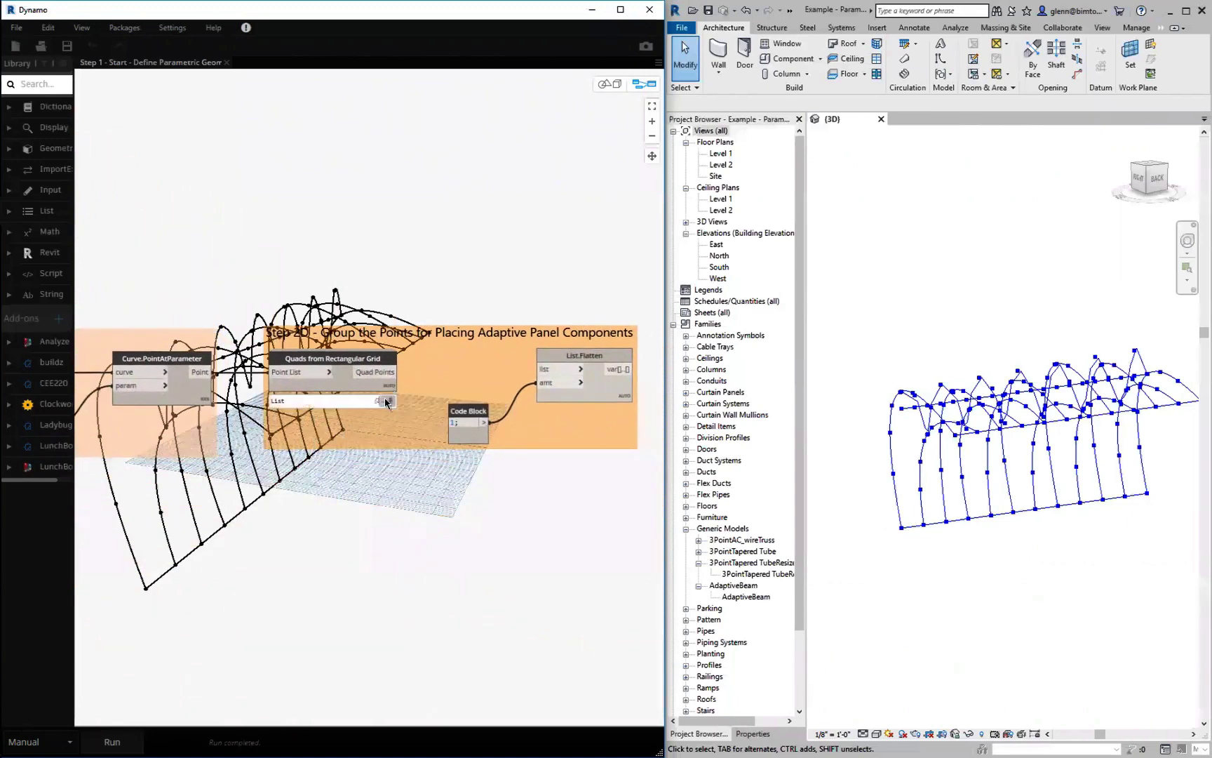
{"action": "mouse_move", "coordinate": [385, 405]}
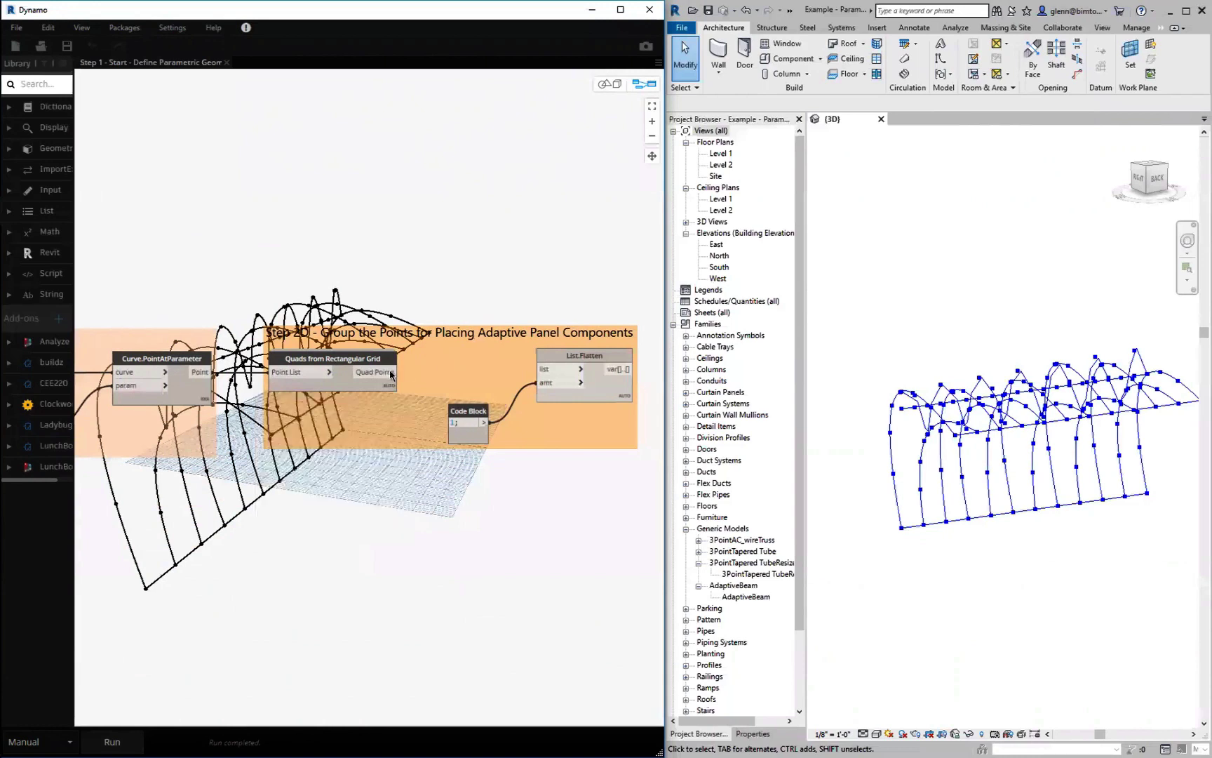
{"action": "left_click_drag", "start_coordinate": [394, 372], "coordinate": [544, 369]}
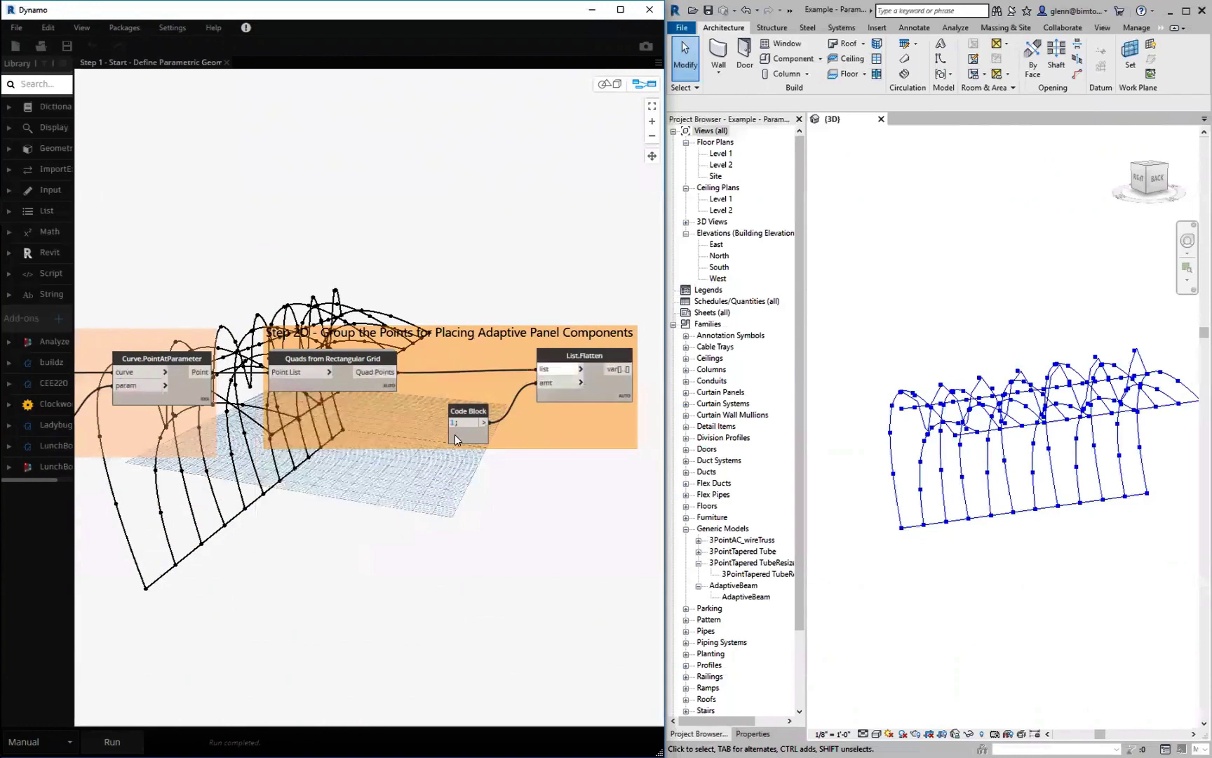
{"action": "left_click", "coordinate": [122, 731]}
{"action": "mouse_move", "coordinate": [620, 395]}
{"action": "mouse_move", "coordinate": [621, 419]}
- Bring the Step 2B Watch node with the grouped rib points back into view
{"action": "scroll", "coordinate": [557, 248], "scroll_direction": "down", "scroll_amount": 2}
{"action": "middle_click_drag", "start_coordinate": [355, 185], "coordinate": [355, 286]}
{"action": "middle_click_drag", "start_coordinate": [73, 280], "coordinate": [209, 278]}
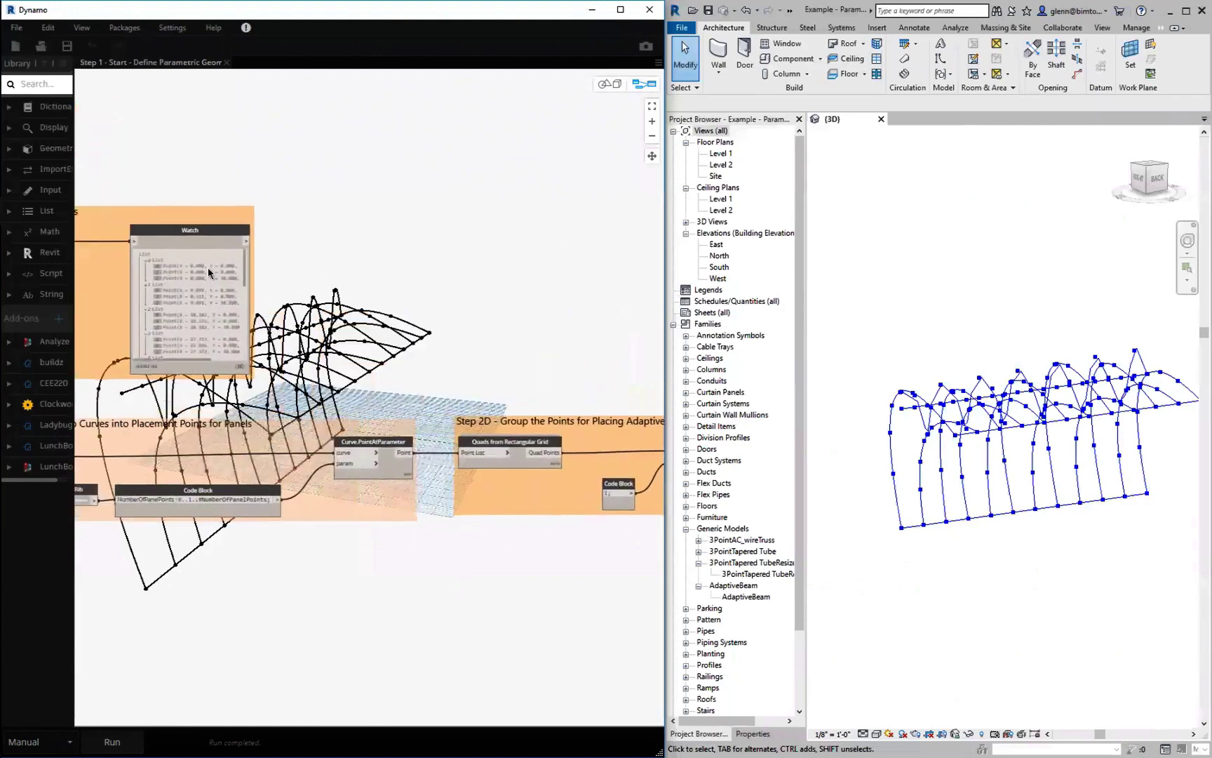